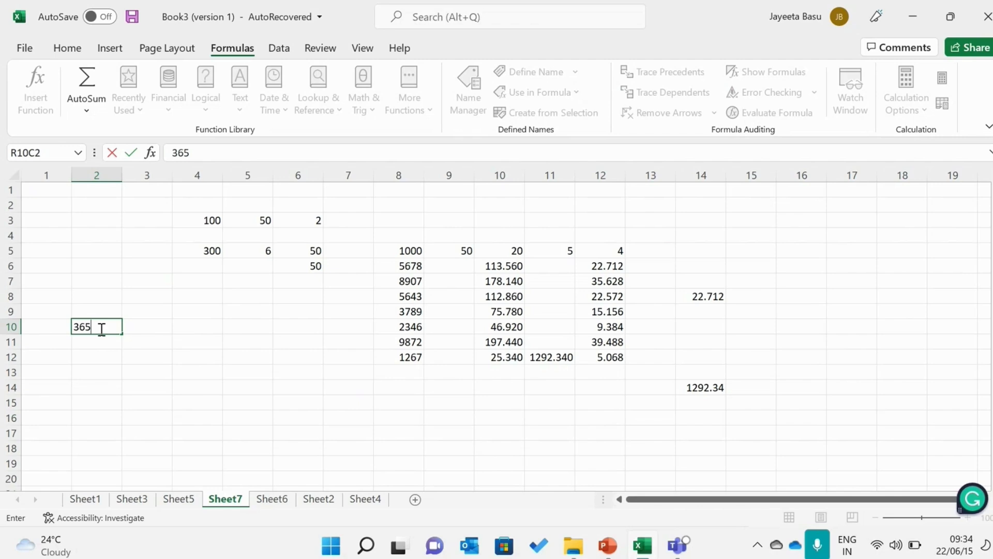
# - Enter 365, 890, 456, 345, 278, 90, 780, 10 and 25 down column 2, from row 10 to row 18
pyautogui.press('Return')
pyautogui.write('890')
pyautogui.press('Return')
pyautogui.write('456')
pyautogui.press('Return')
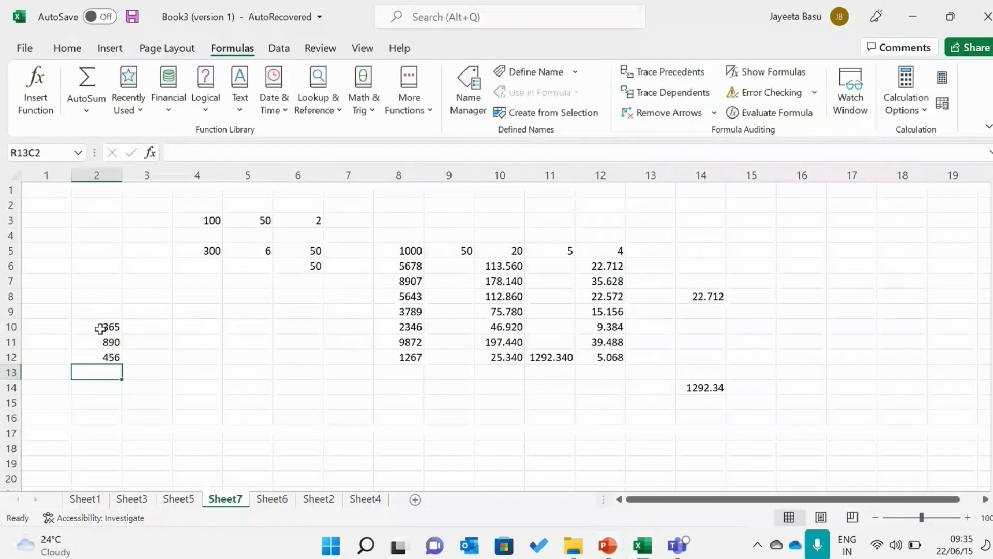
pyautogui.write('345')
pyautogui.press('Return')
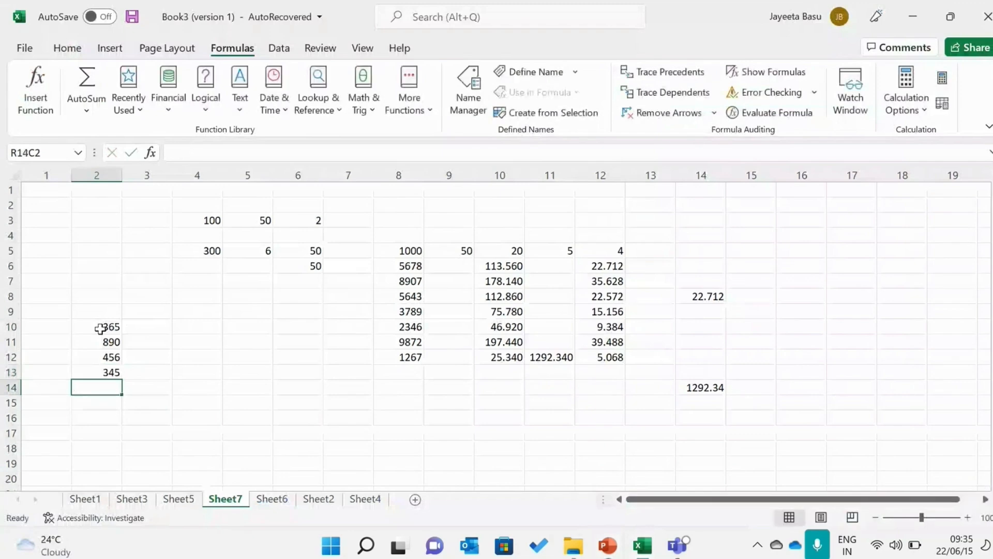
pyautogui.write('278')
pyautogui.press('Return')
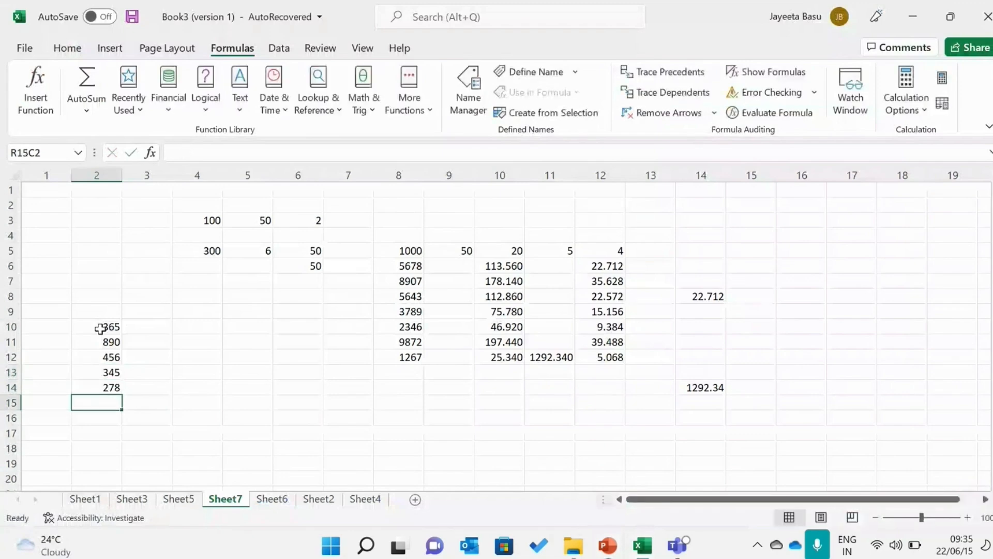
pyautogui.write('90')
pyautogui.press('Return')
pyautogui.write('780')
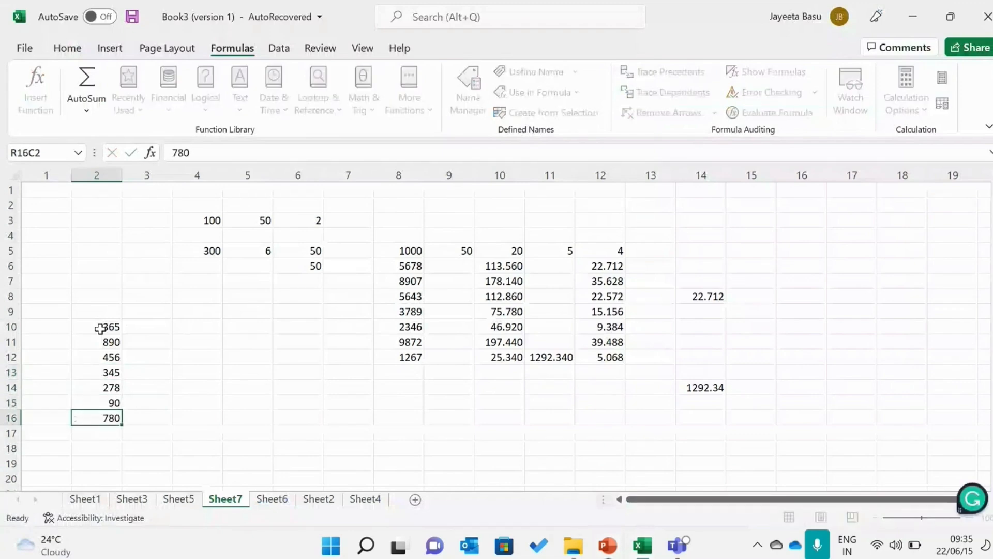
pyautogui.press('Return')
pyautogui.write('10')
pyautogui.press('Return')
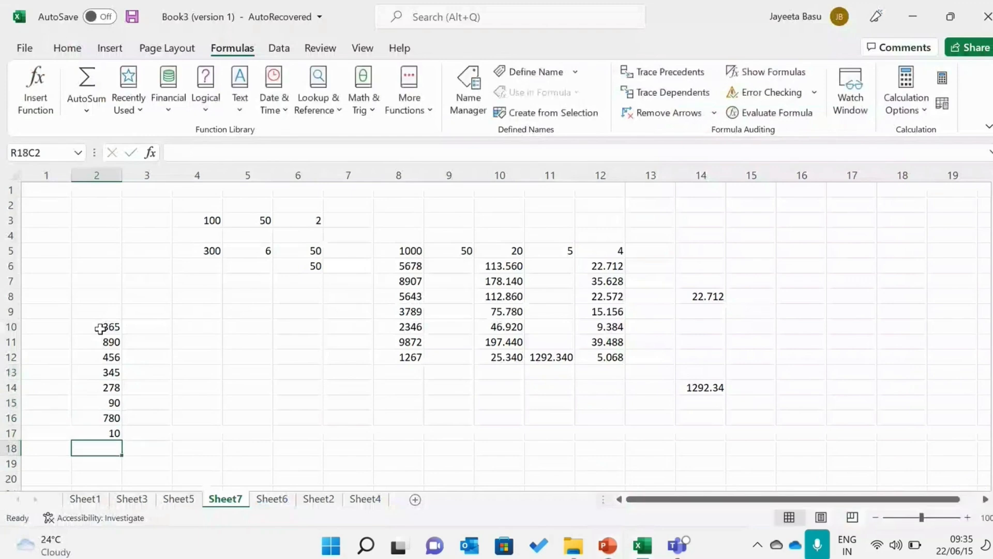
pyautogui.write('25')
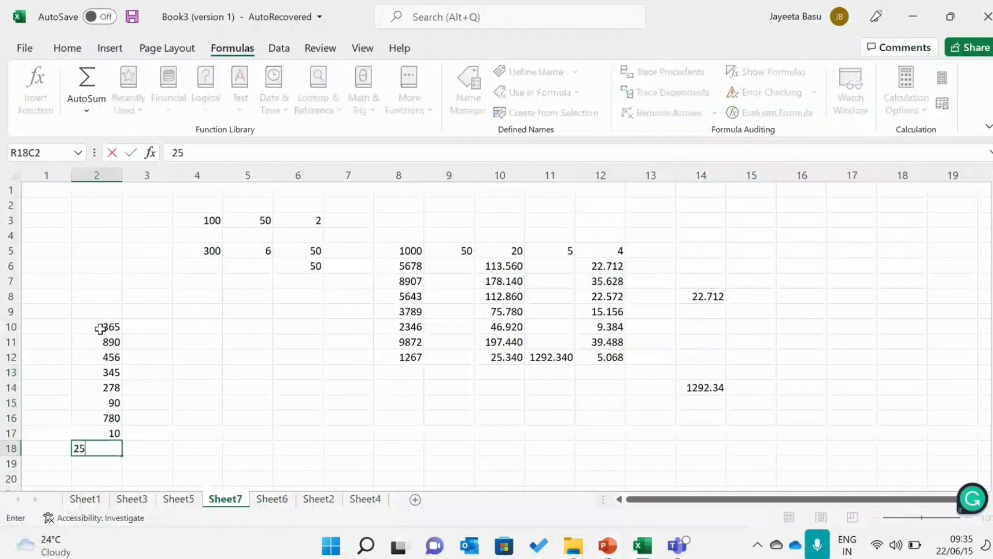
pyautogui.press('Return')
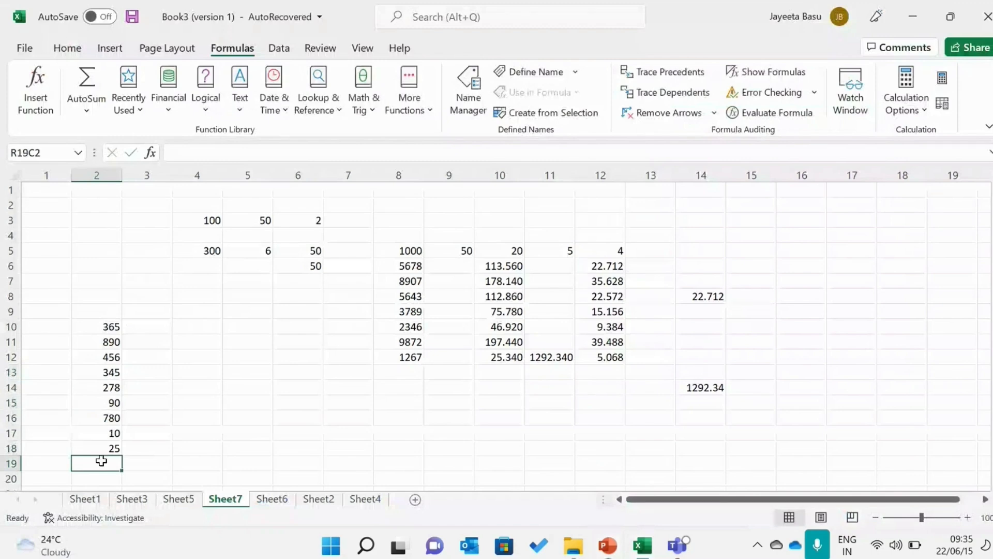
# - Begin a SUM formula in row 19 of column 2, directly below the entered numbers
pyautogui.write('=')
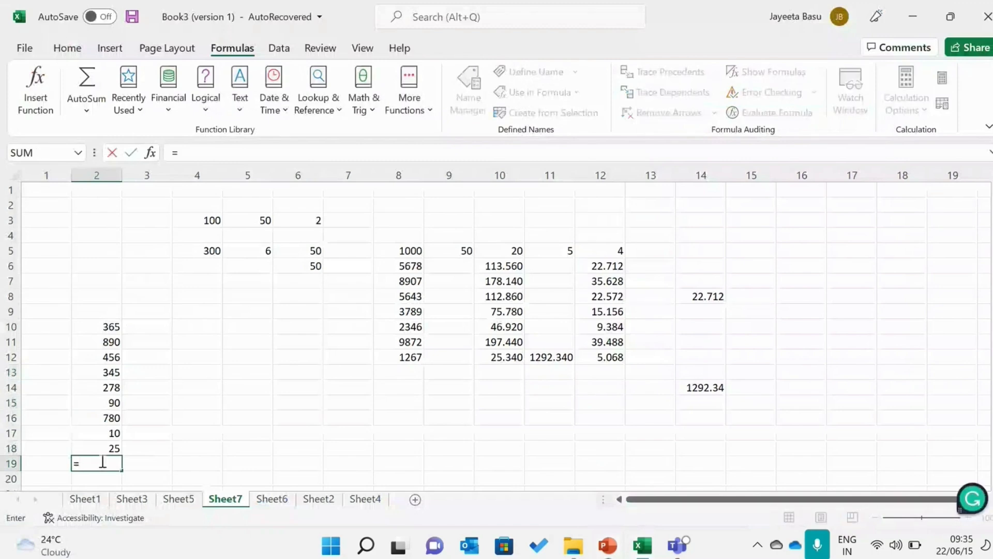
pyautogui.press('capslock')
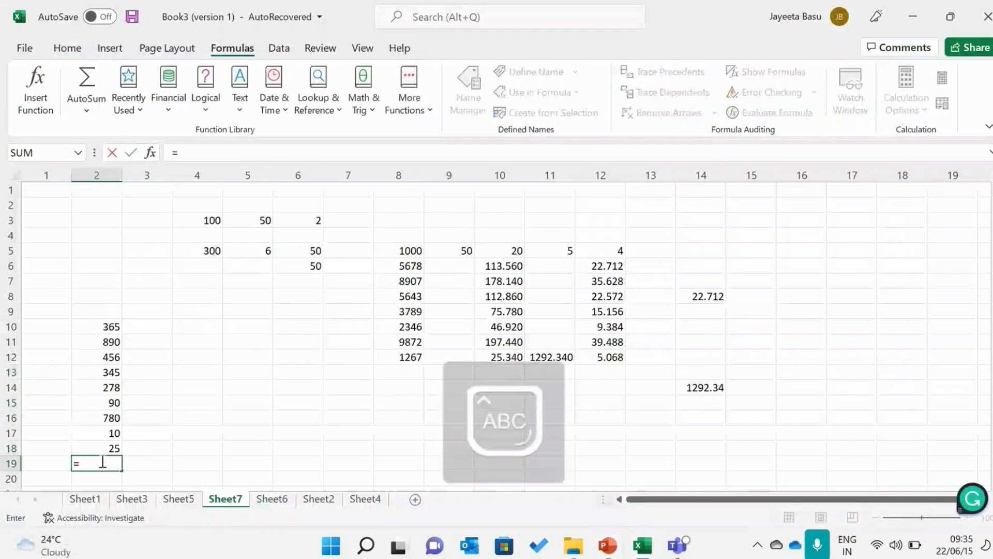
pyautogui.write('S')
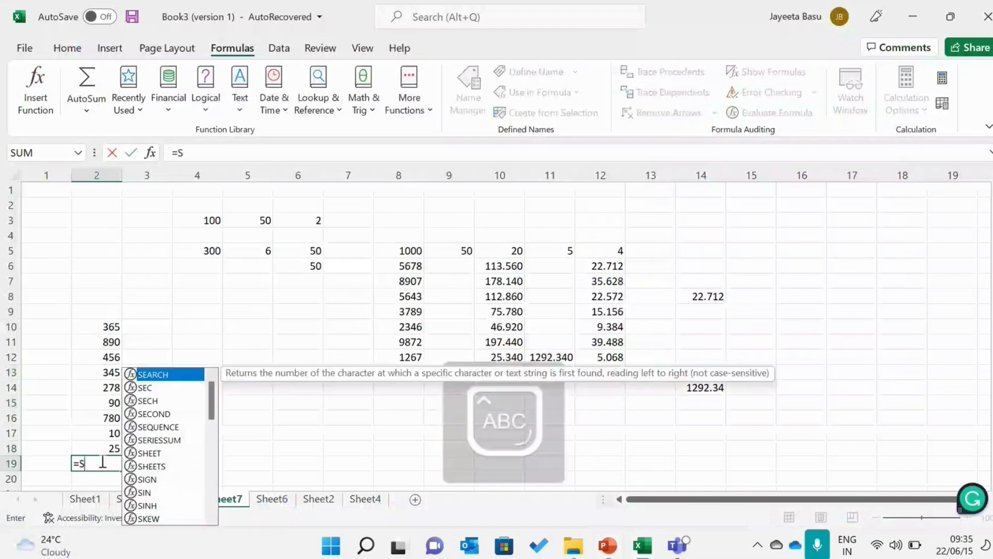
pyautogui.write('UM(')
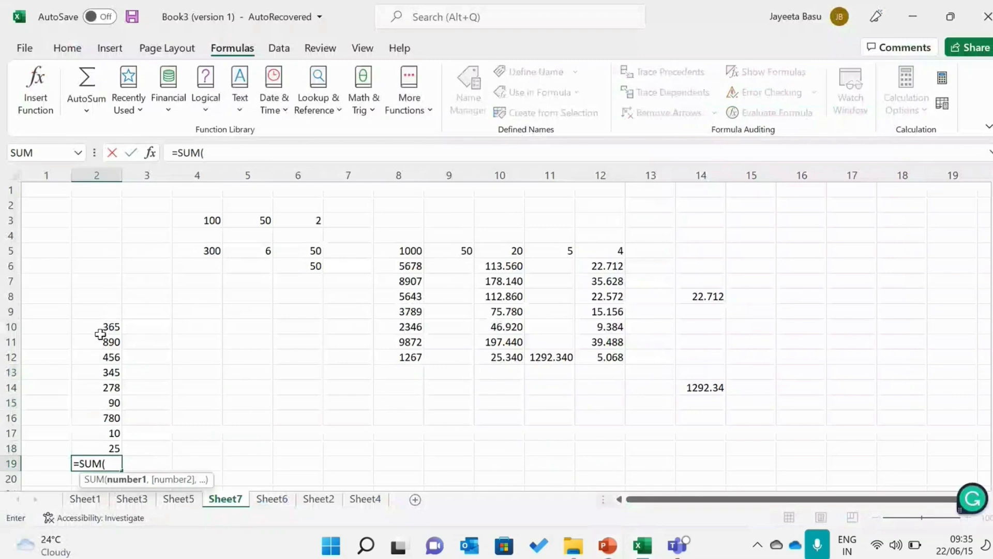
pyautogui.moveTo(100, 334); pyautogui.dragTo(102, 328)
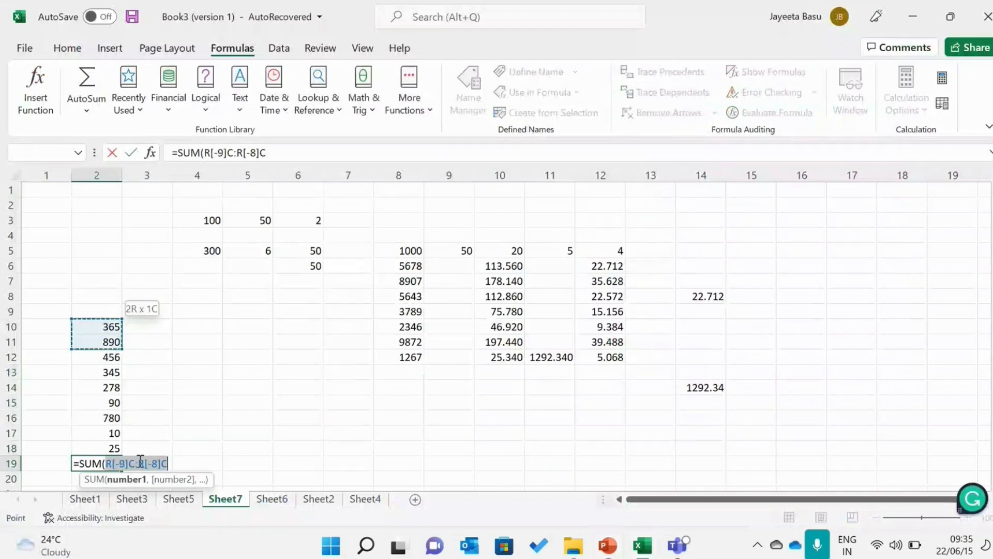
pyautogui.click(170, 466)
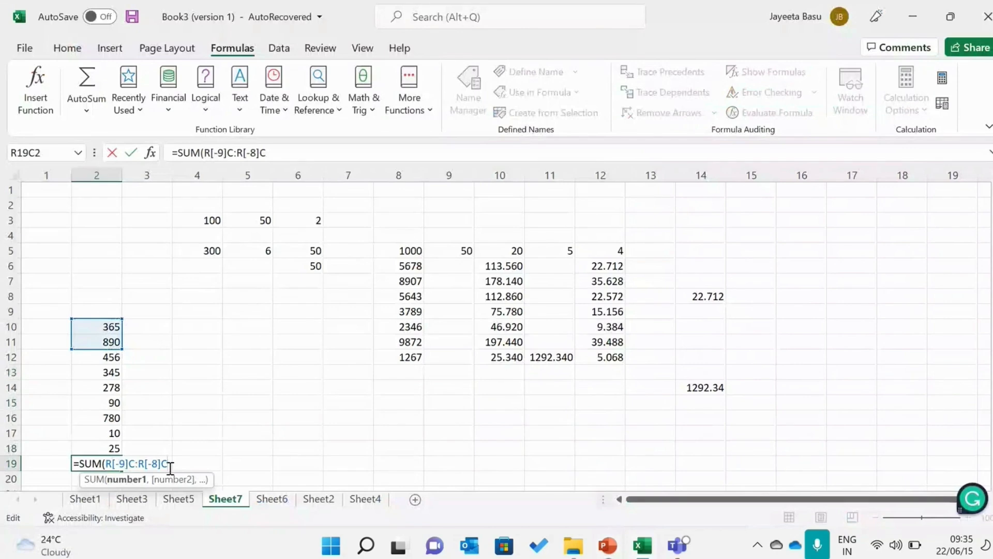
pyautogui.press('BackSpace')
pyautogui.press('BackSpace')
pyautogui.press('BackSpace')
pyautogui.press('BackSpace')
pyautogui.press('BackSpace')
pyautogui.press('BackSpace')
pyautogui.press('BackSpace')
pyautogui.press('BackSpace')
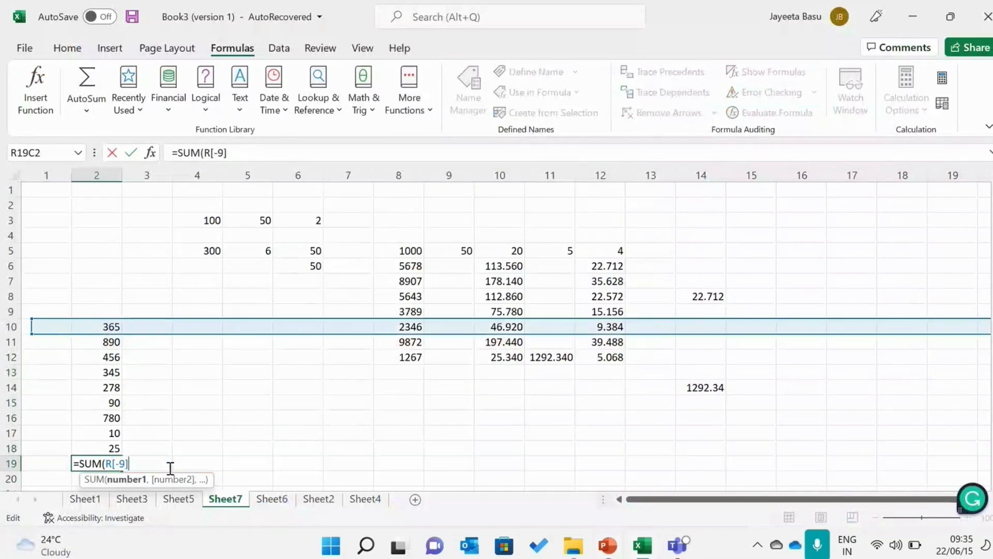
pyautogui.press('BackSpace')
pyautogui.press('BackSpace')
pyautogui.press('BackSpace')
pyautogui.press('BackSpace')
pyautogui.press('BackSpace')
# - Complete the formula as =SUM(R[-9]C:R[-1]C) to total rows 10 to 18 of column 2, and select the total cell
pyautogui.click(97, 326)
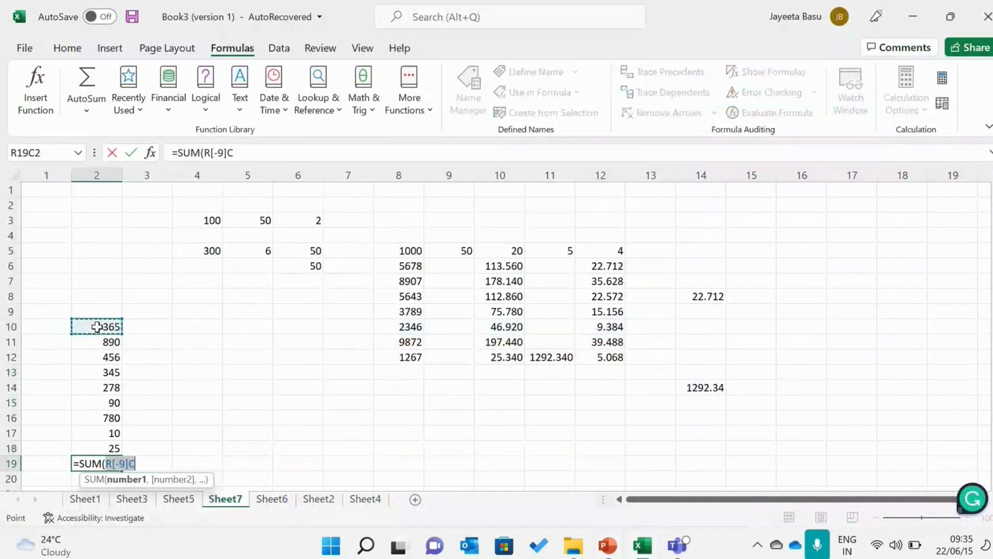
pyautogui.click(147, 467)
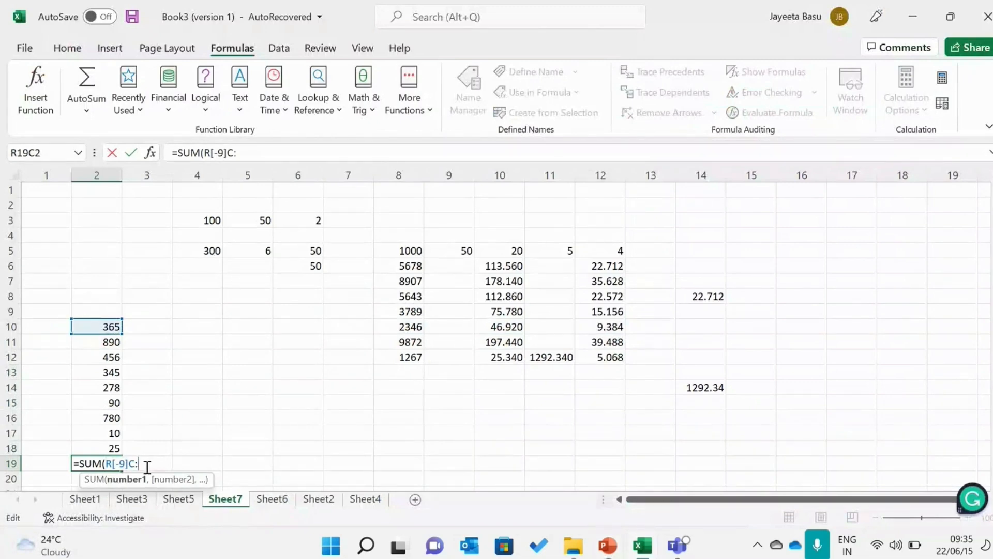
pyautogui.press('Up')
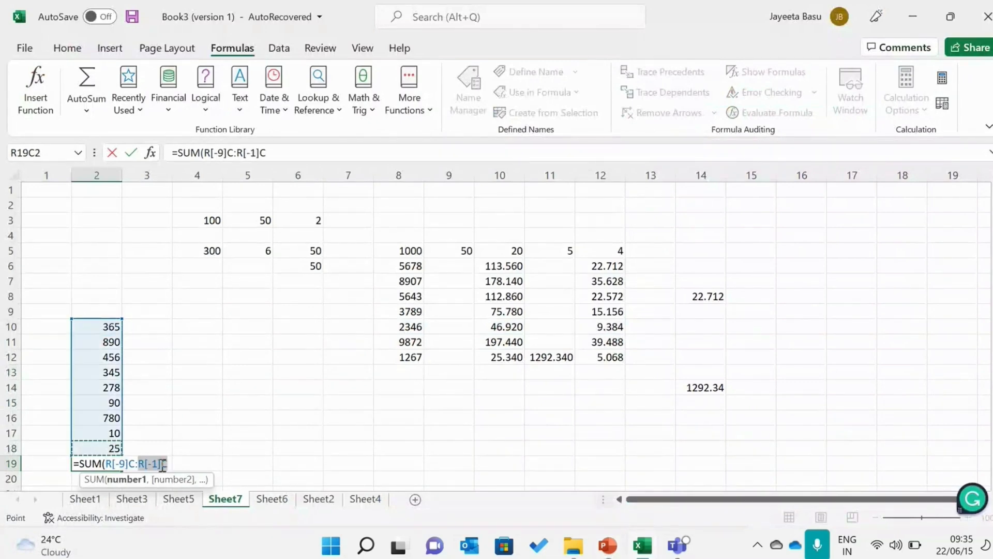
pyautogui.click(168, 466)
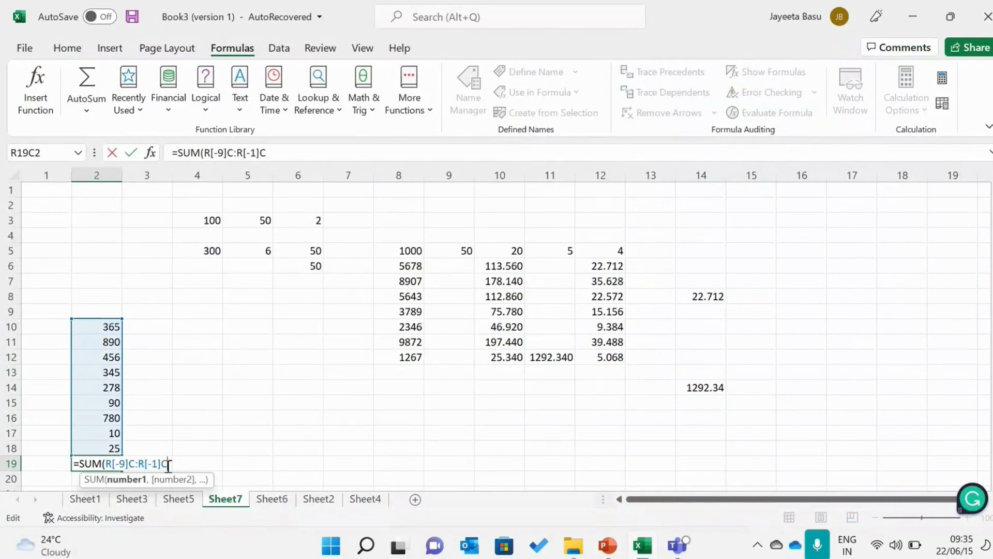
pyautogui.write(')')
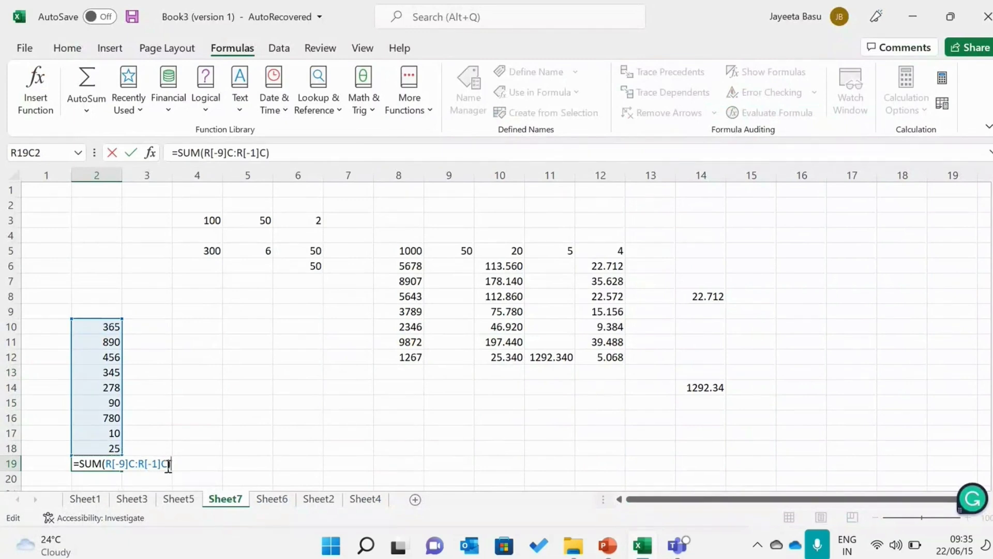
pyautogui.press('Return')
pyautogui.click(83, 464)
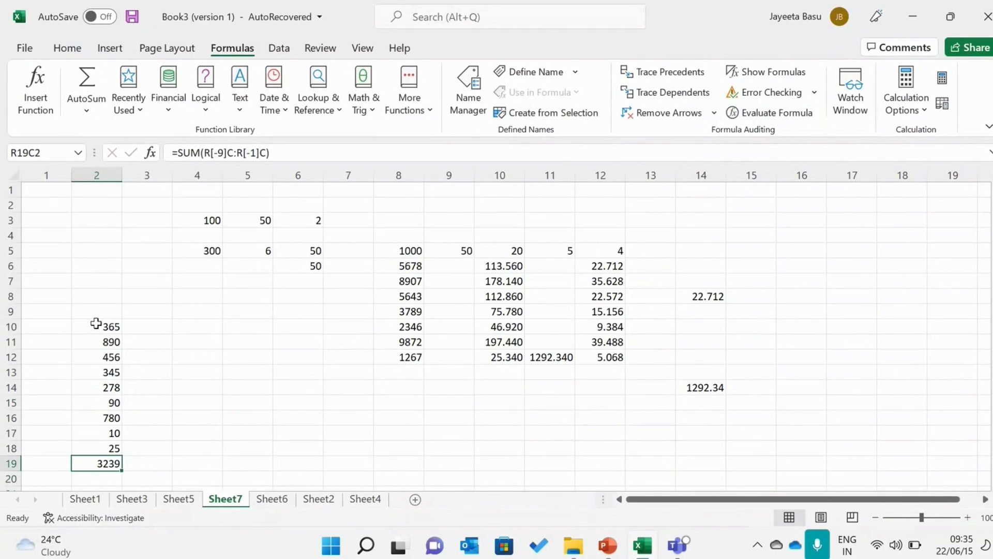
# - Try to copy the SUM formula text from row 19 of column 2 into row 13 of column 8
pyautogui.moveTo(96, 325); pyautogui.dragTo(97, 448)
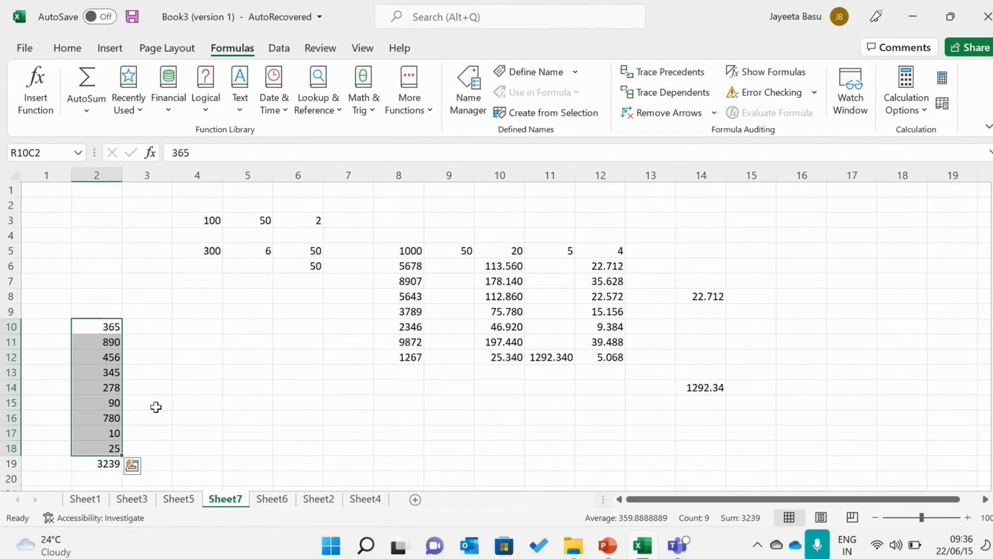
pyautogui.doubleClick(105, 463)
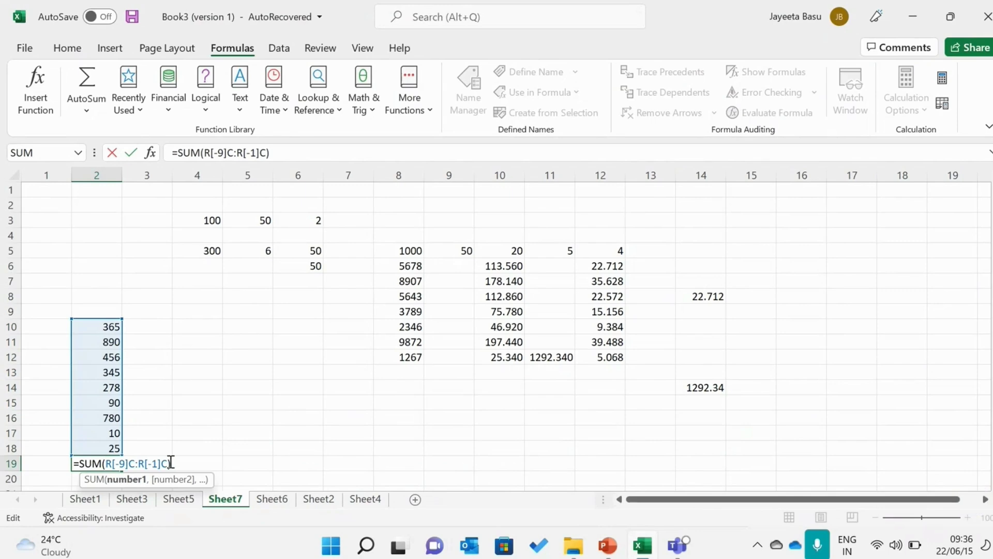
pyautogui.moveTo(172, 462); pyautogui.dragTo(74, 456)
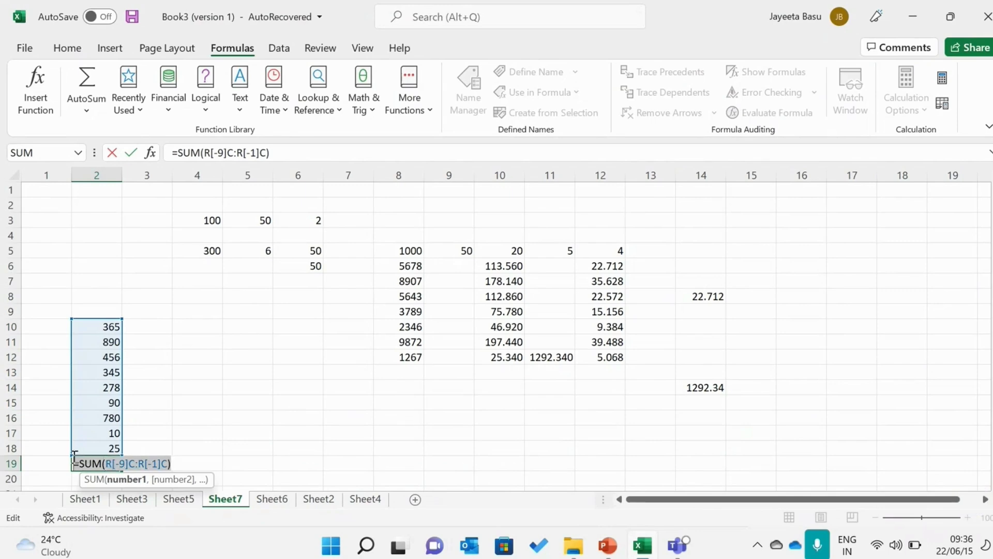
pyautogui.click(59, 52)
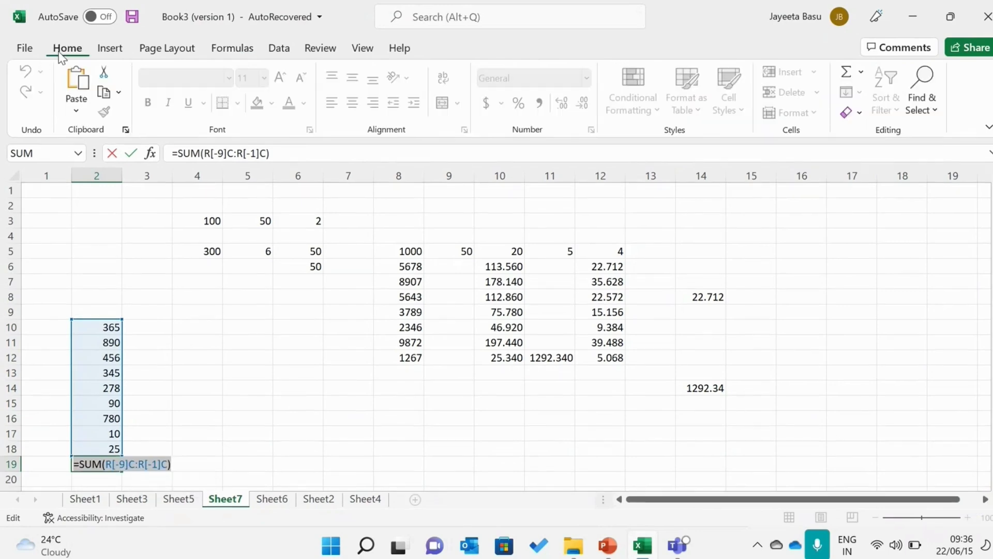
pyautogui.click(107, 95)
pyautogui.click(115, 95)
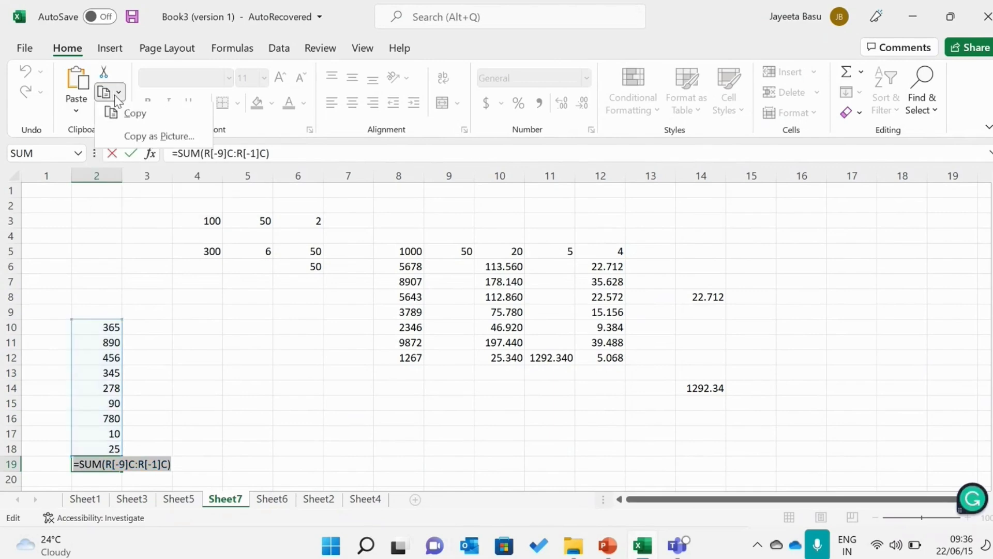
pyautogui.click(115, 95)
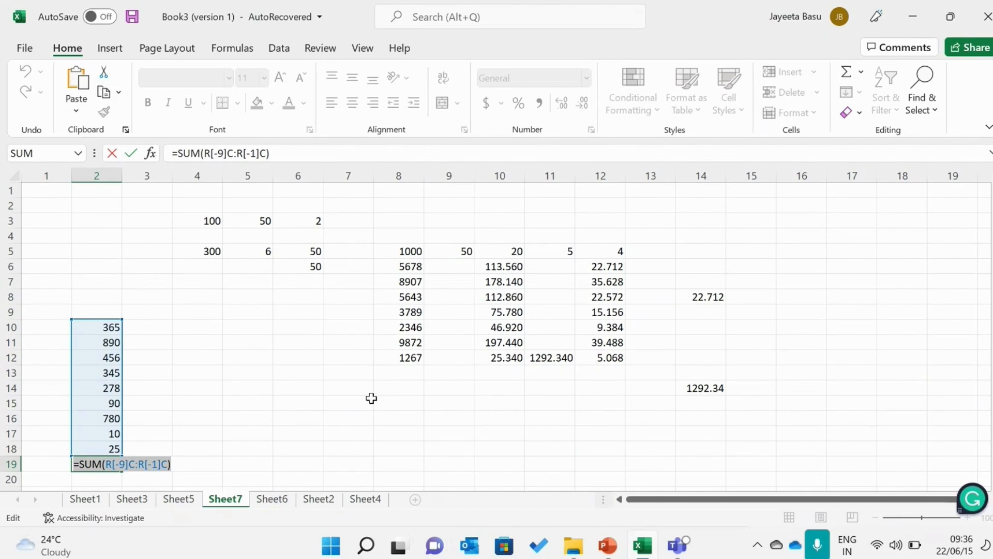
pyautogui.click(400, 372)
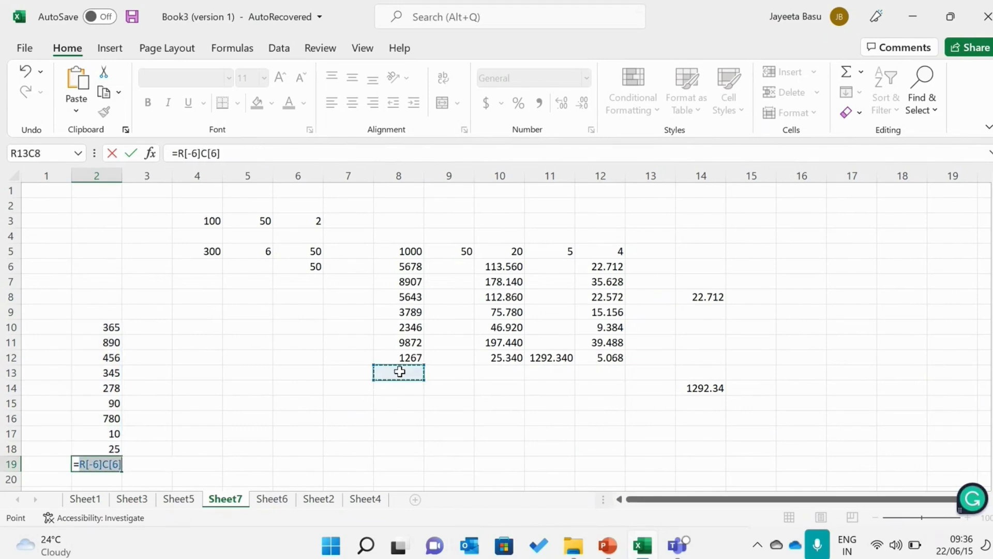
pyautogui.hotkey('alt', '=')
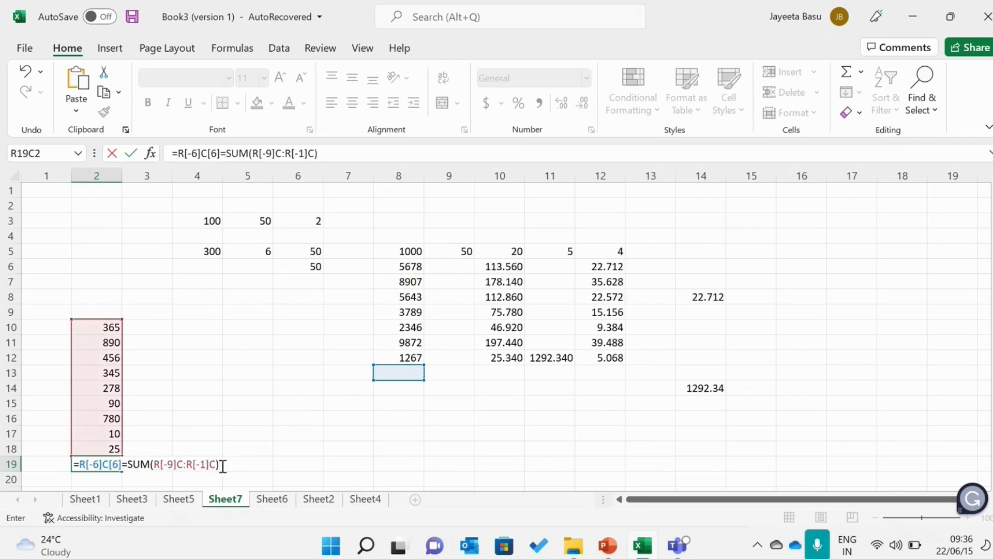
# - Remove the stray R[-6]C[6] reference from the formula in row 19 of column 2, leaving =SUM(R[-9]C:R[-1]C)
pyautogui.moveTo(222, 466); pyautogui.dragTo(123, 463)
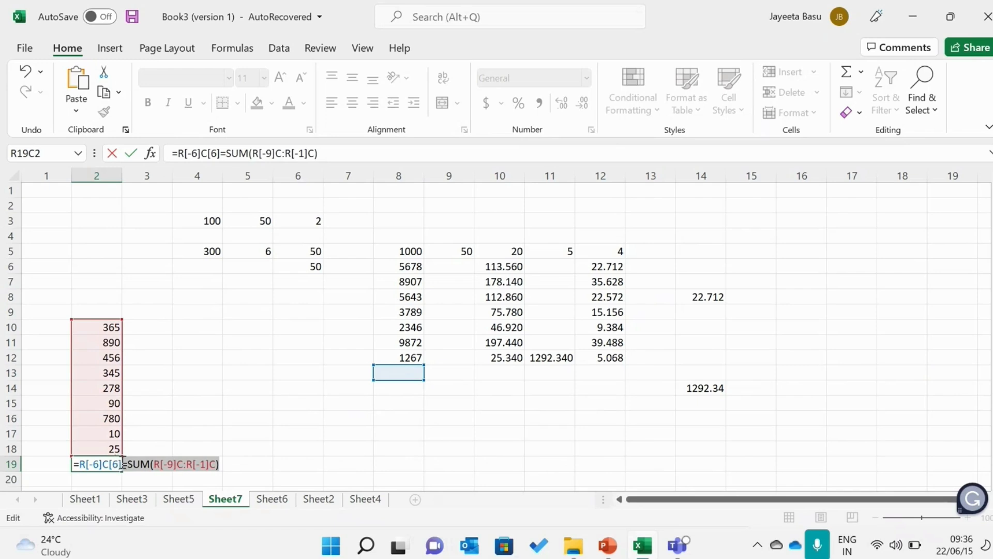
pyautogui.click(123, 463)
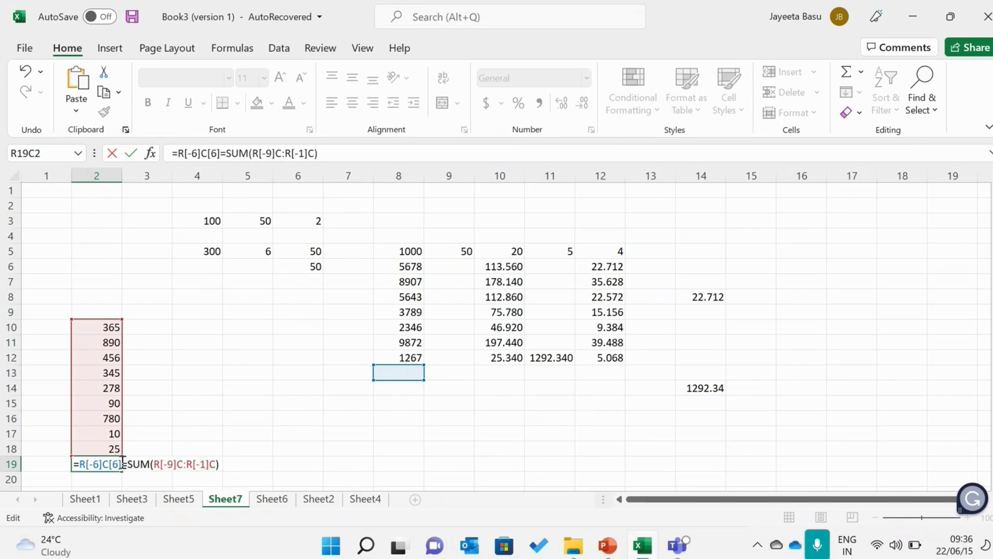
pyautogui.press('BackSpace')
pyautogui.press('BackSpace')
pyautogui.press('BackSpace')
pyautogui.press('BackSpace')
pyautogui.press('BackSpace')
pyautogui.press('BackSpace')
pyautogui.press('BackSpace')
pyautogui.press('BackSpace')
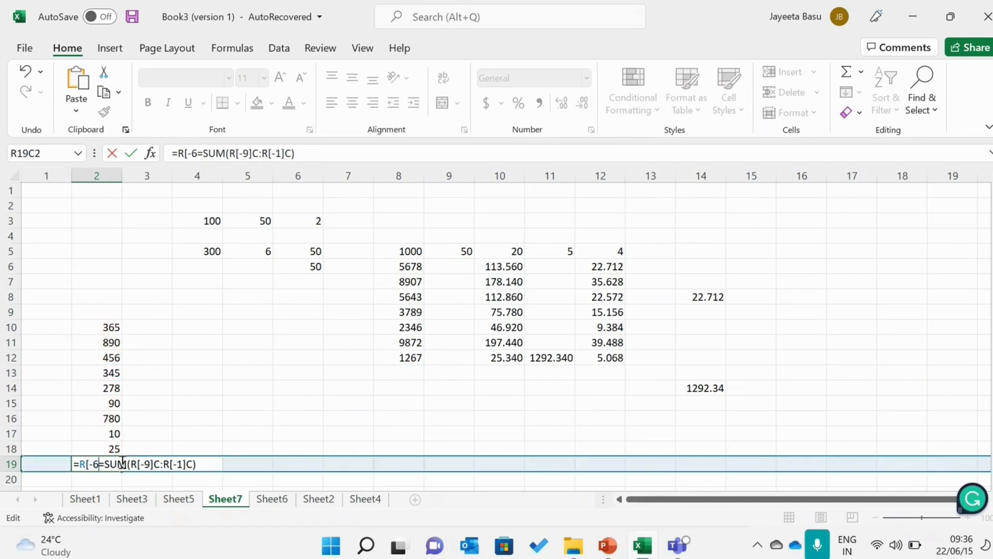
pyautogui.press('BackSpace')
pyautogui.press('BackSpace')
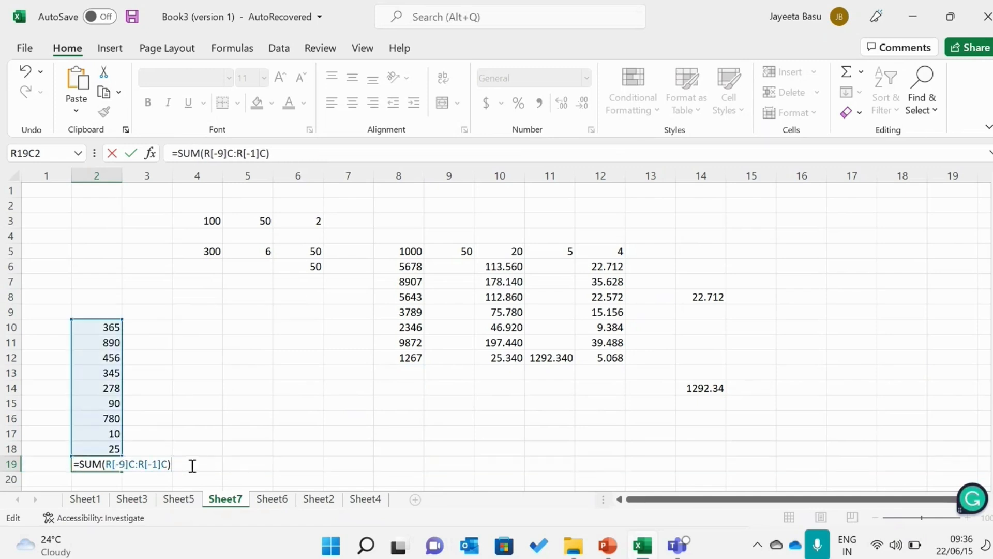
# - Try again to copy the SUM formula text from row 19 of column 2 into row 13 of column 8
pyautogui.moveTo(170, 465); pyautogui.dragTo(68, 462)
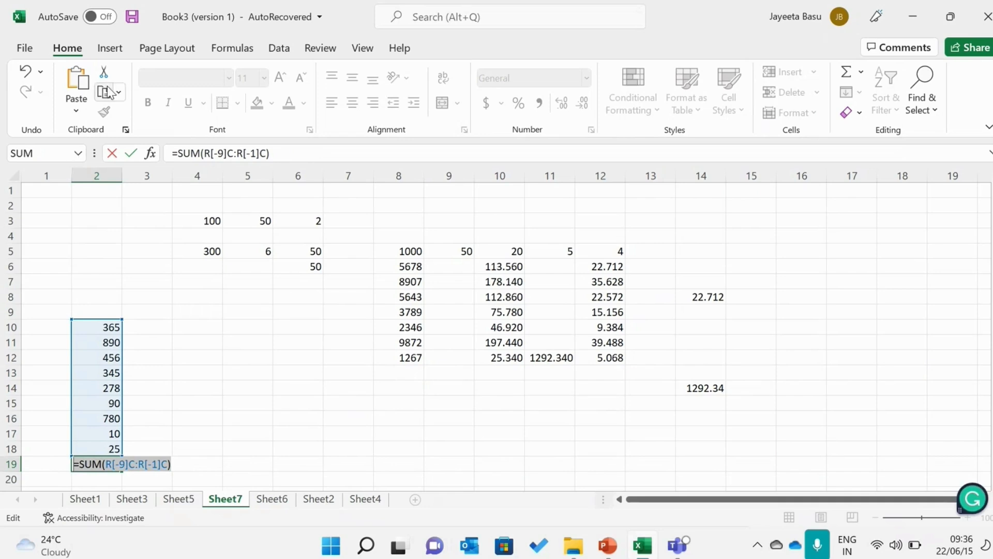
pyautogui.click(415, 373)
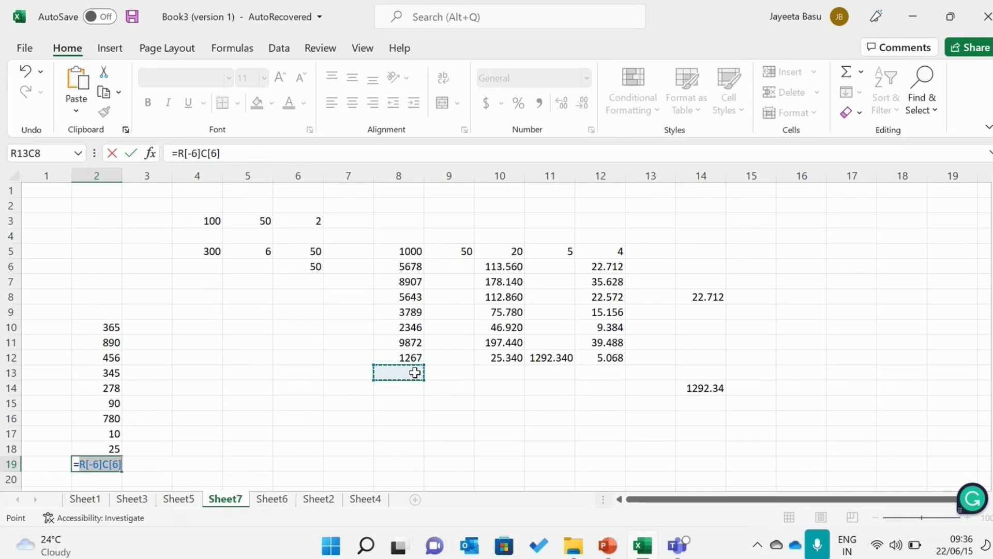
pyautogui.hotkey('alt', '=')
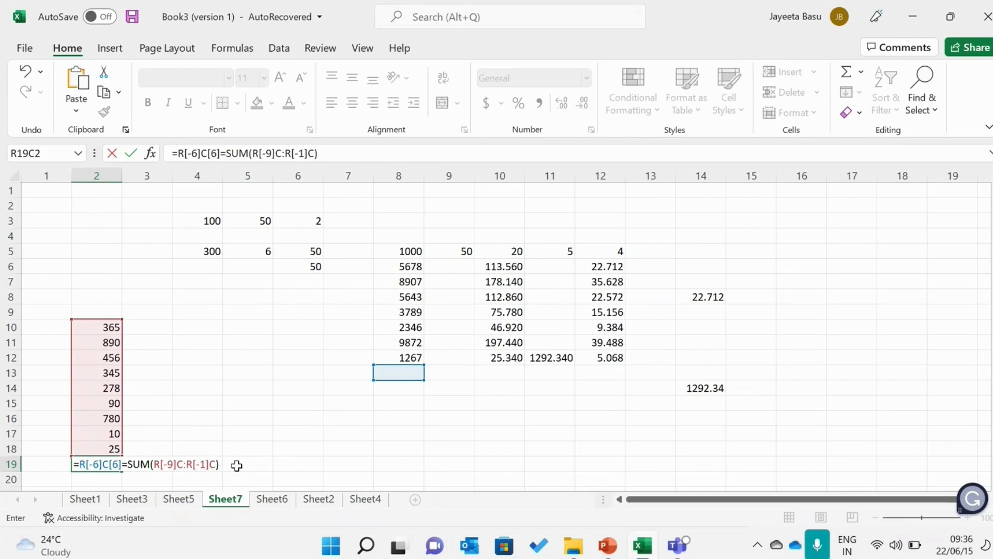
# - Delete the entire formula from row 19 of column 2, leaving the cell empty
pyautogui.moveTo(220, 464); pyautogui.dragTo(122, 466)
pyautogui.press('BackSpace')
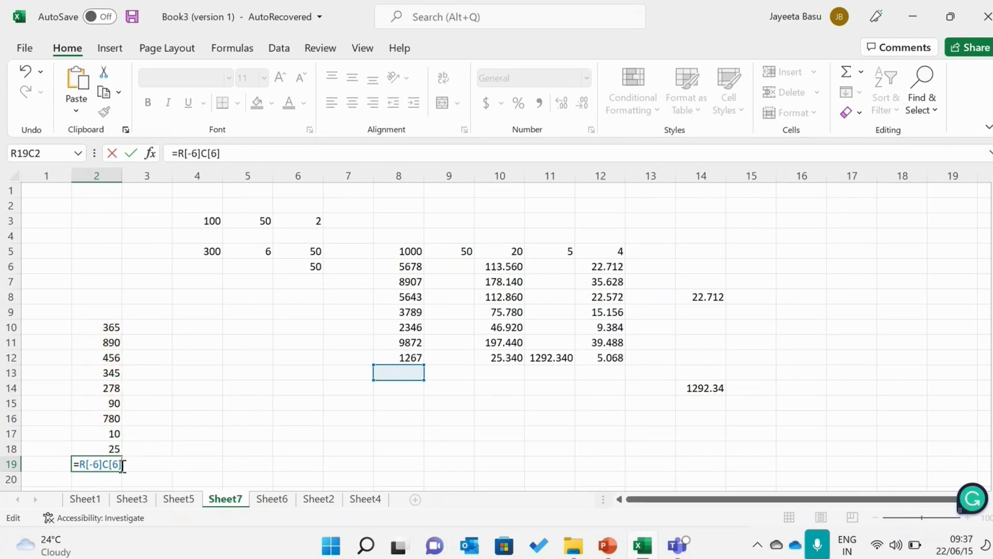
pyautogui.press('BackSpace')
pyautogui.press('BackSpace')
pyautogui.press('BackSpace')
pyautogui.press('BackSpace')
pyautogui.press('BackSpace')
pyautogui.press('BackSpace')
pyautogui.press('BackSpace')
pyautogui.press('BackSpace')
pyautogui.press('BackSpace')
pyautogui.press('BackSpace')
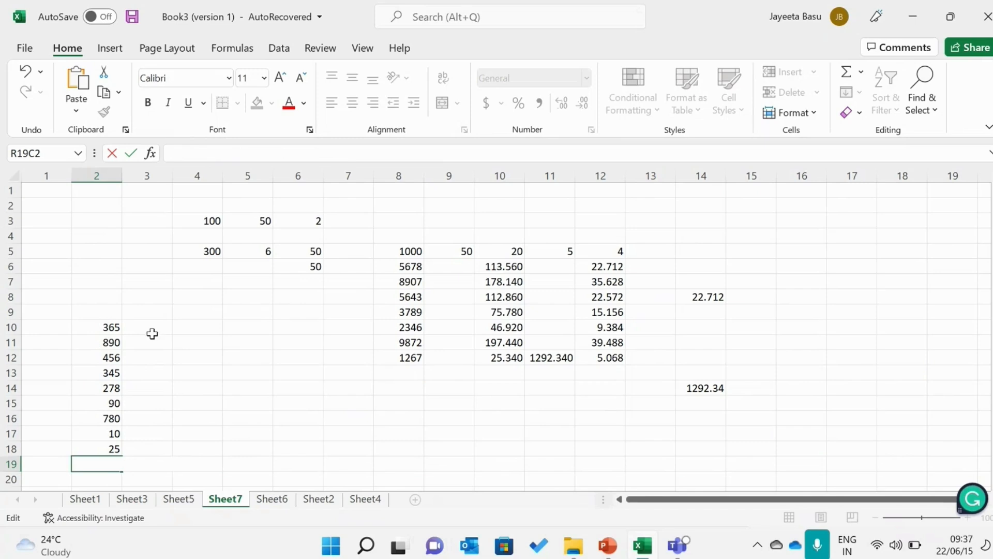
# - Enter 780 in row 10 of column 3 and the formula =SUM(RC[-2]+780) in row 10 of column 4
pyautogui.click(162, 329)
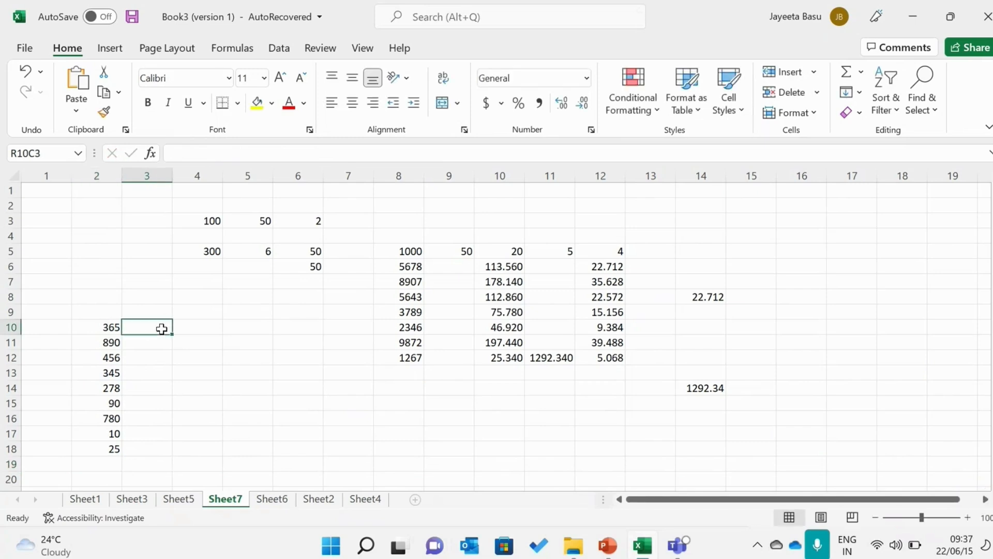
pyautogui.write('780')
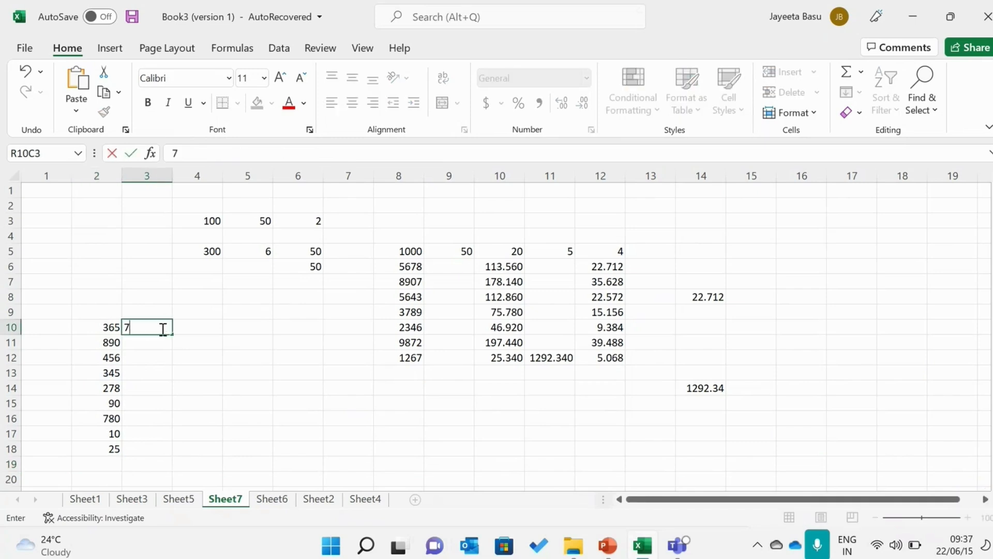
pyautogui.click(197, 329)
pyautogui.write('=')
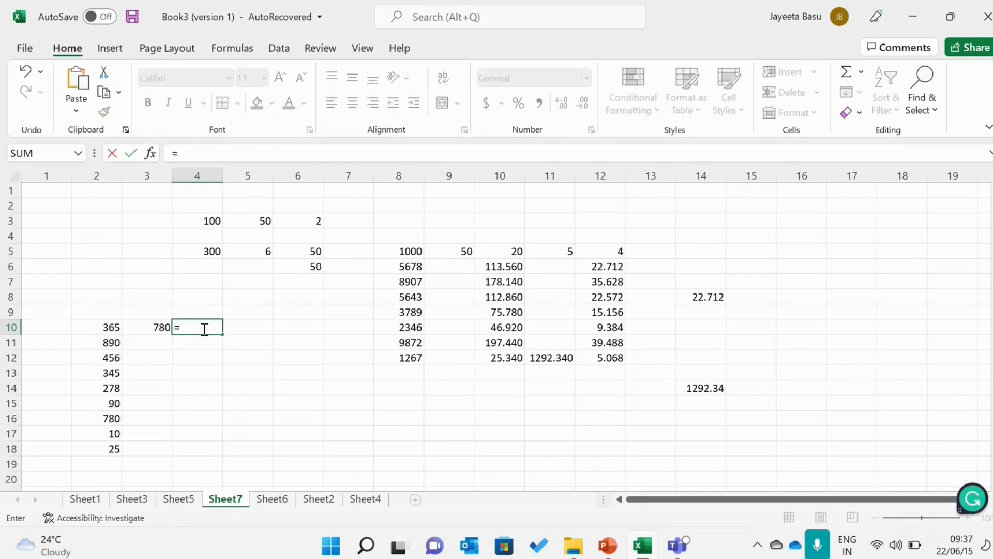
pyautogui.write('SU')
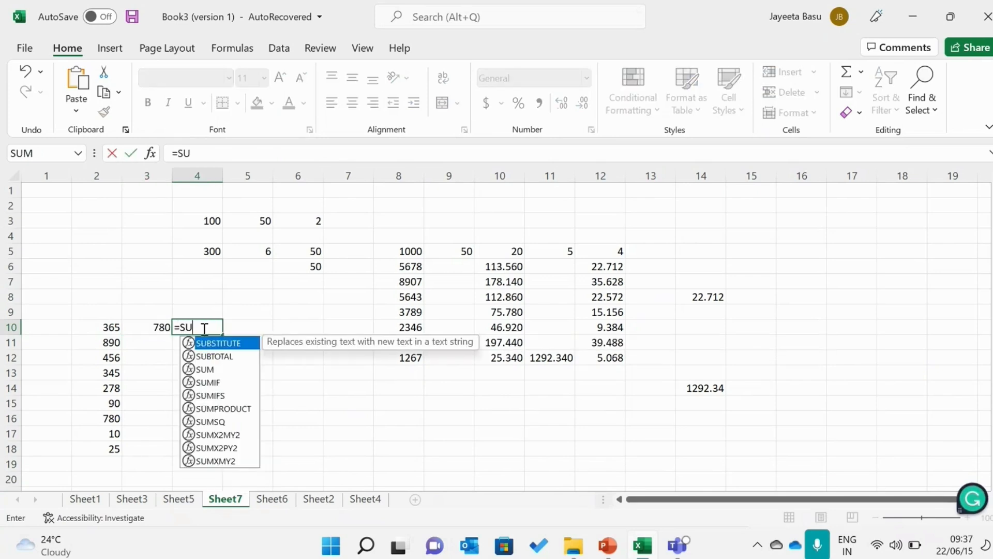
pyautogui.write('M(')
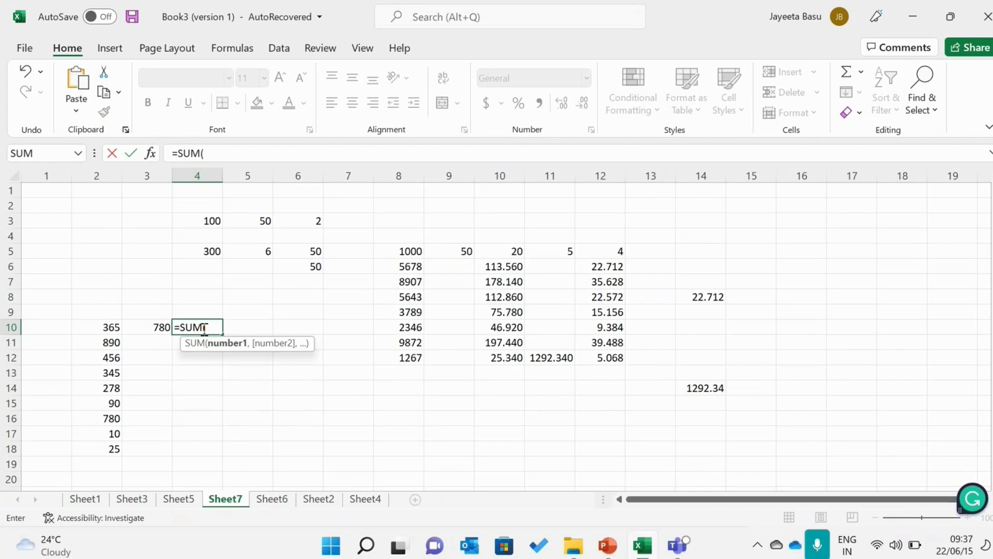
pyautogui.click(107, 329)
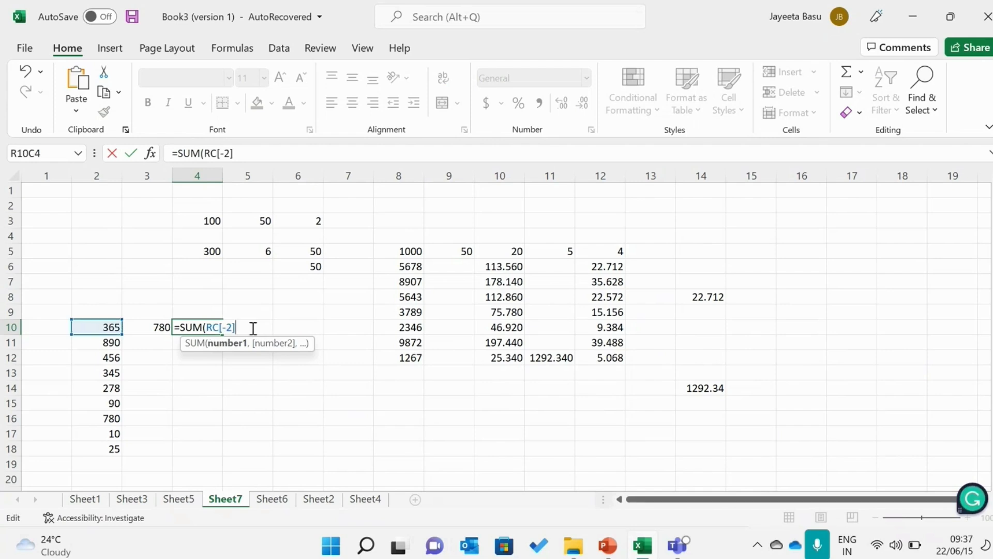
pyautogui.write('+780)')
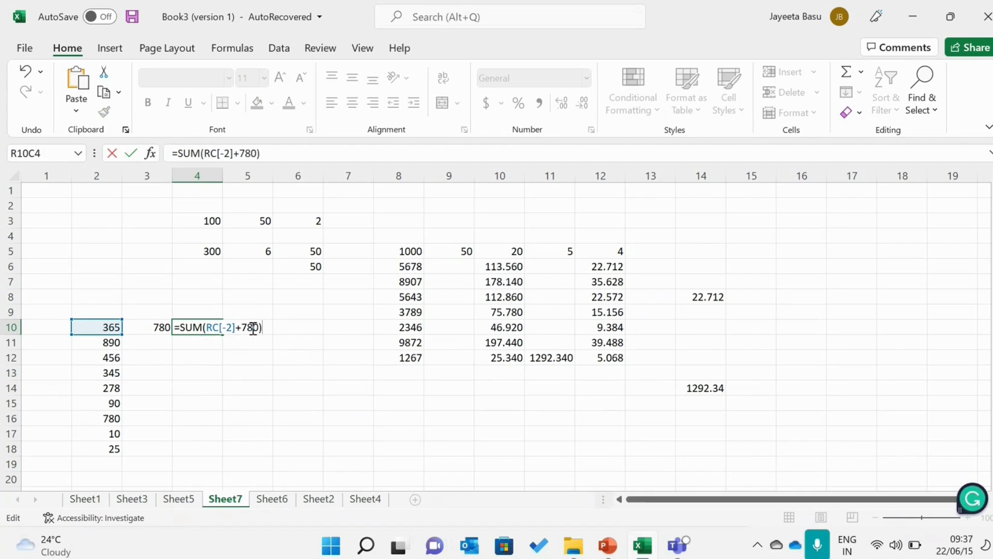
pyautogui.press('Return')
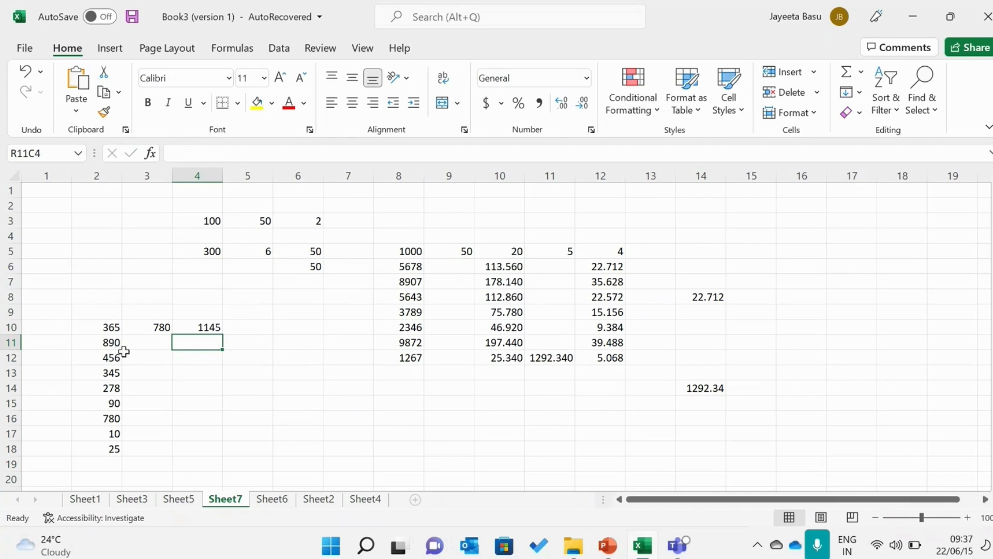
# - Fill the formula from row 10 of column 4 down through row 18
pyautogui.click(206, 321)
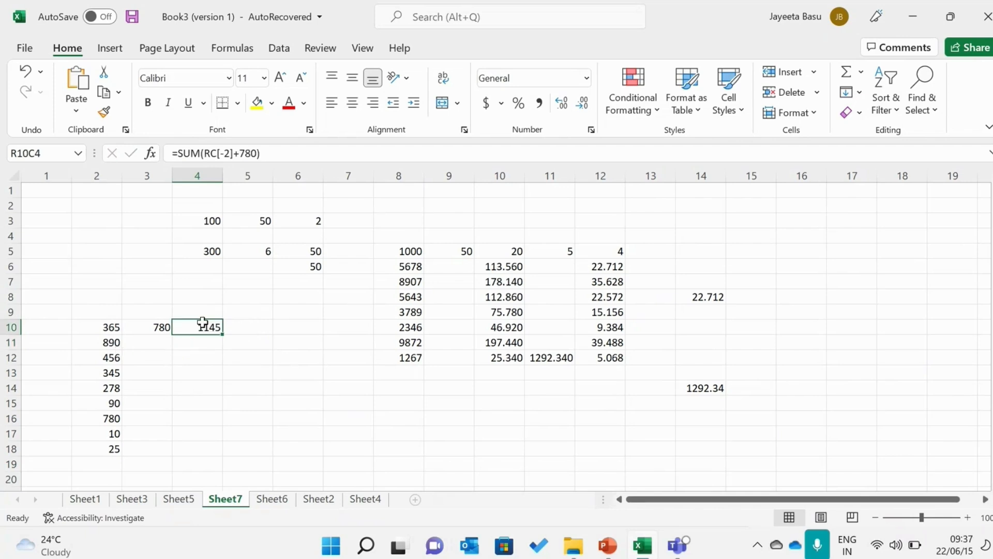
pyautogui.click(212, 345)
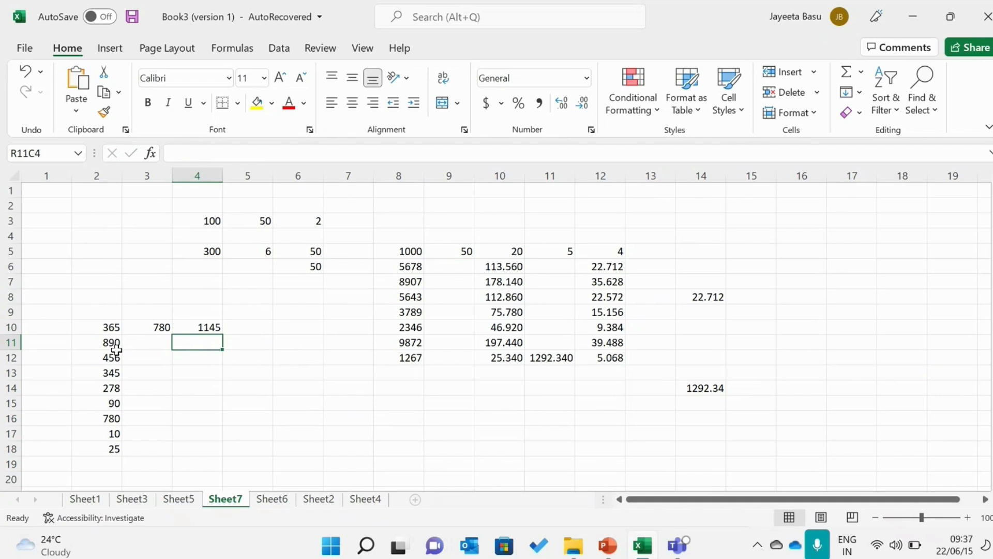
pyautogui.click(207, 331)
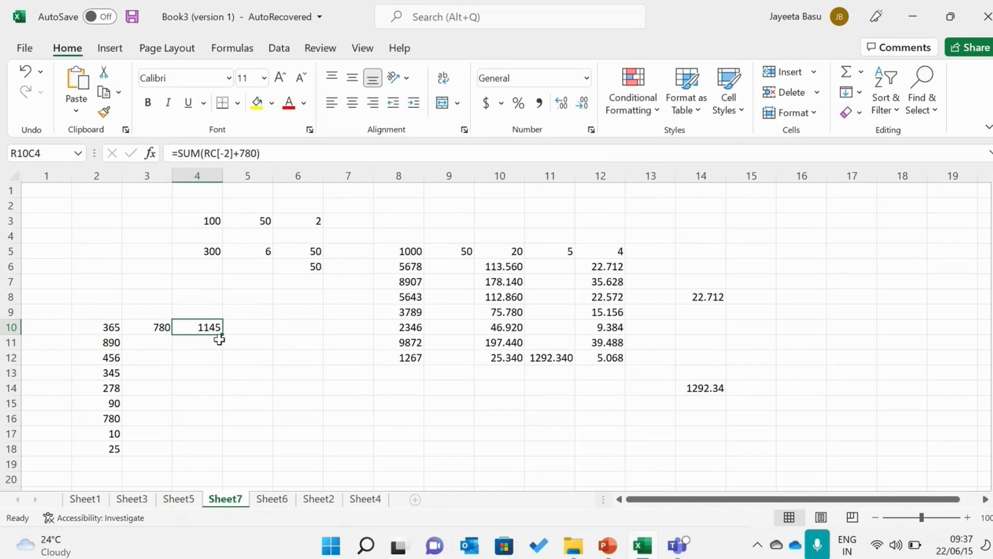
pyautogui.moveTo(222, 335); pyautogui.dragTo(213, 453)
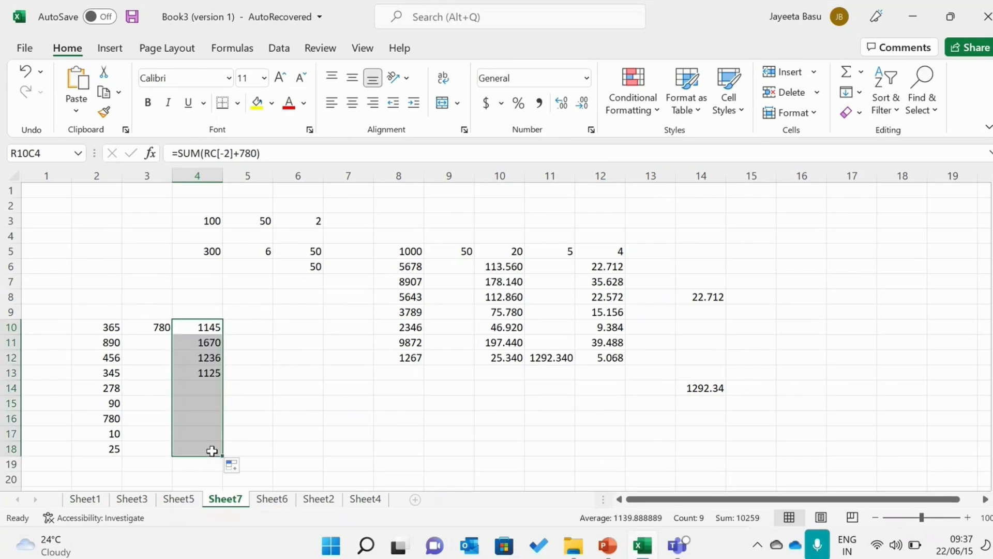
pyautogui.click(281, 353)
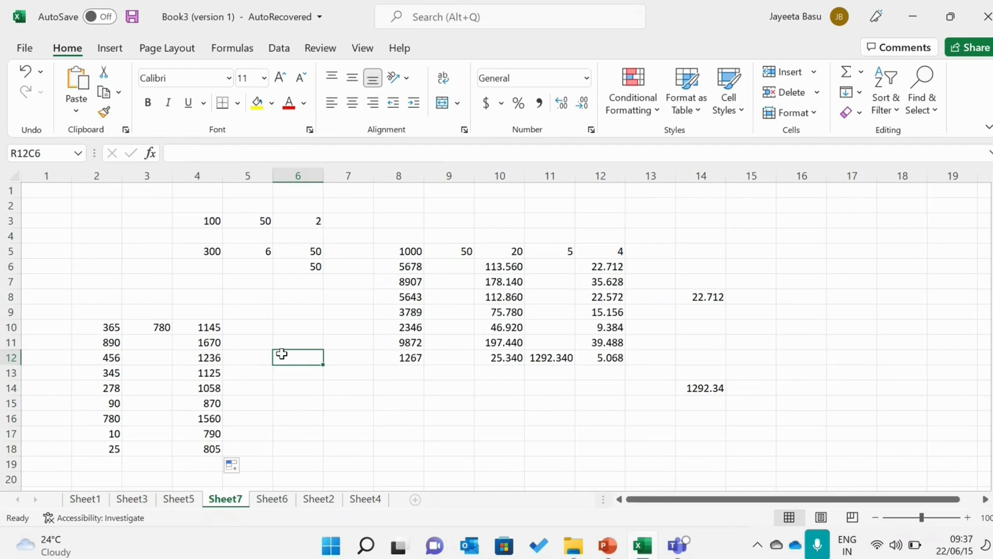
# - Open the formula in row 11 of column 4 to examine its references, and try to undo the stray cell picks
pyautogui.click(209, 340)
pyautogui.doubleClick(209, 341)
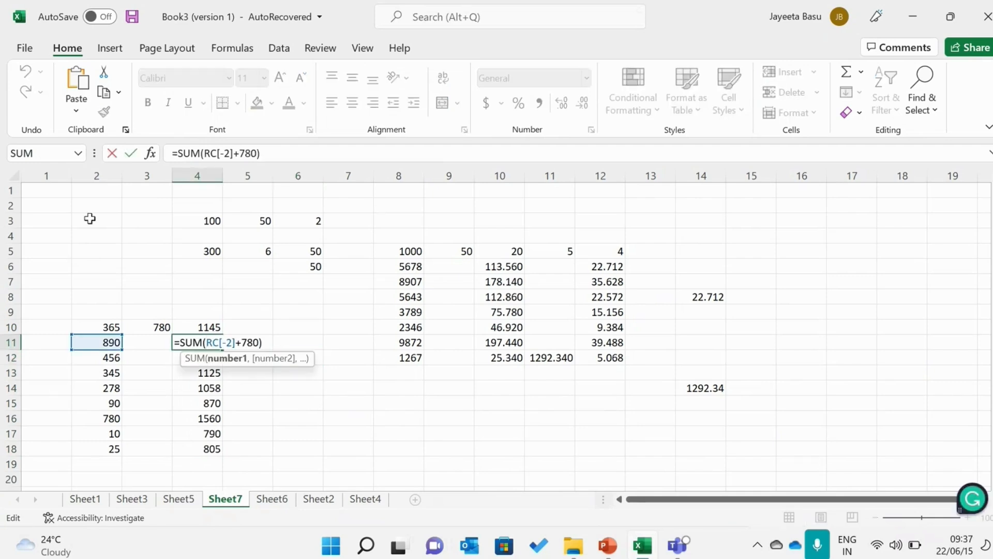
pyautogui.click(170, 360)
pyautogui.click(198, 374)
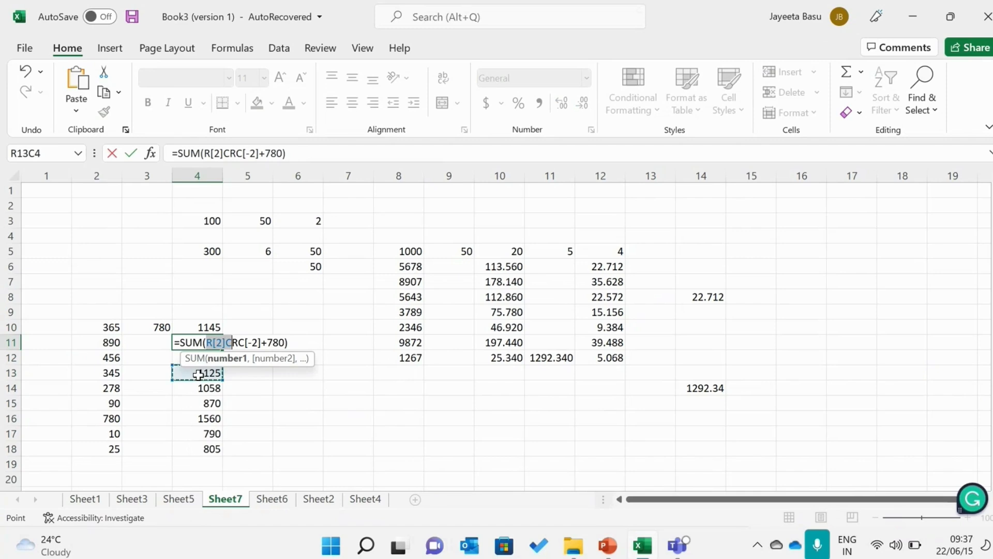
pyautogui.hotkey('ctrl', 'z')
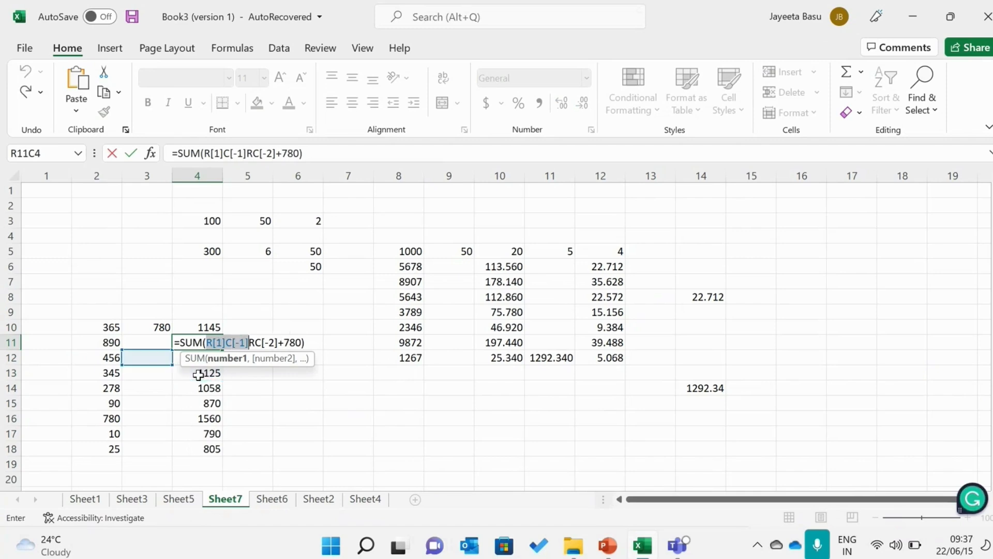
pyautogui.hotkey('ctrl', 'z')
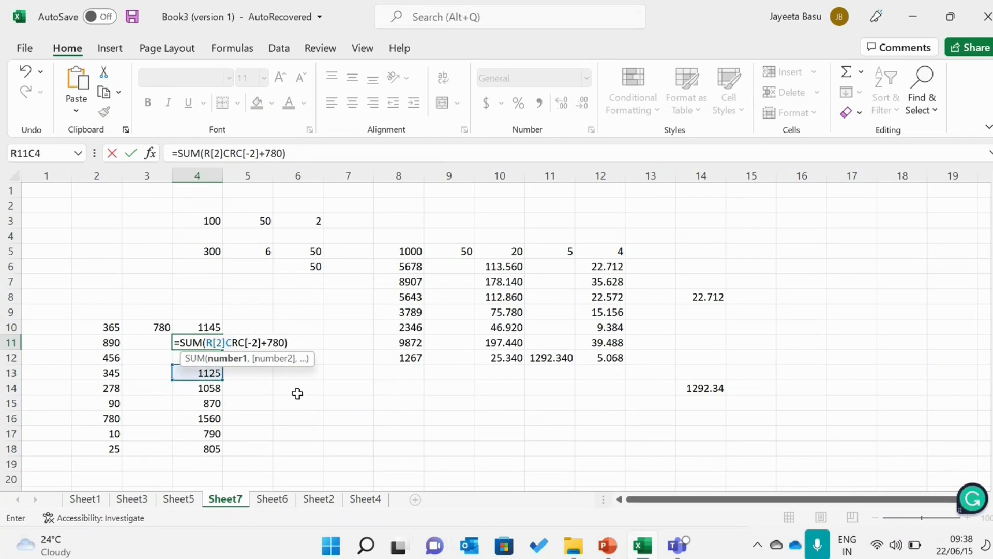
# - Replace the stray reference in the row 11, column 4 formula with RC[-2], so it reads =SUM(RC[-2]+780)
pyautogui.click(346, 160)
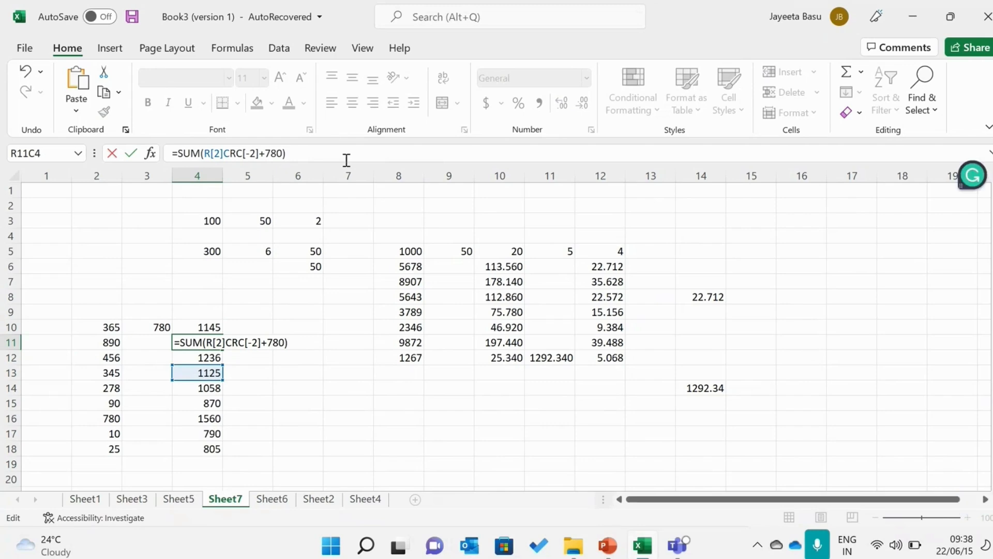
pyautogui.click(204, 393)
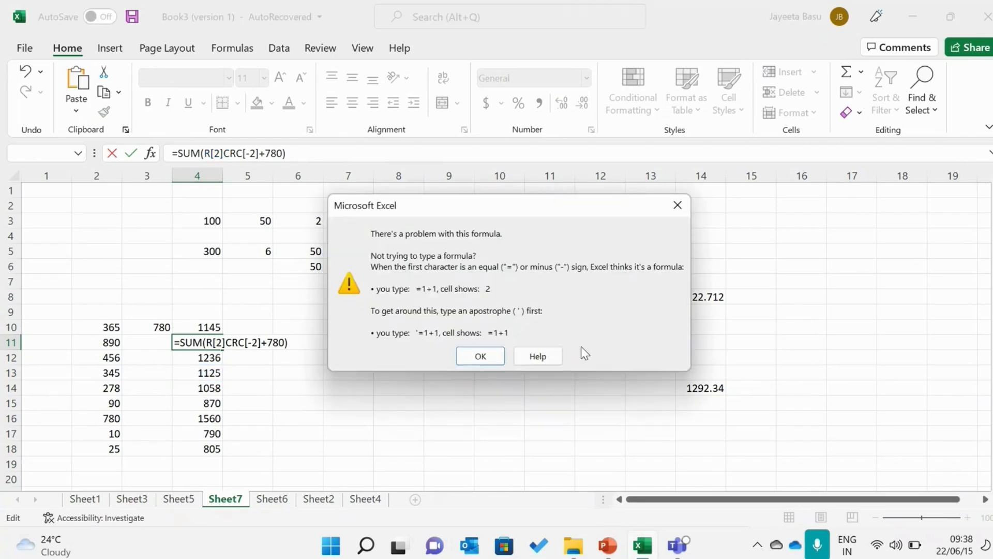
pyautogui.click(678, 205)
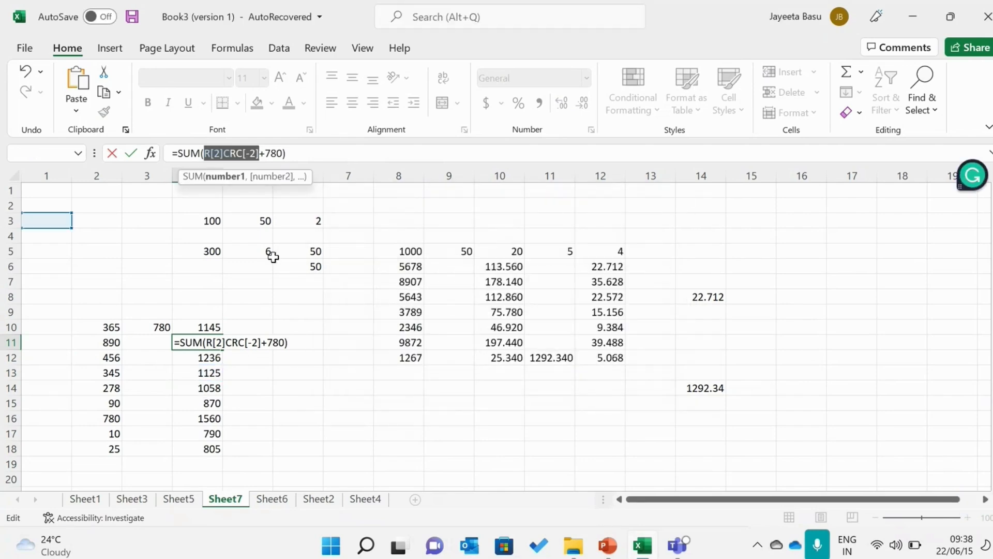
pyautogui.press('BackSpace')
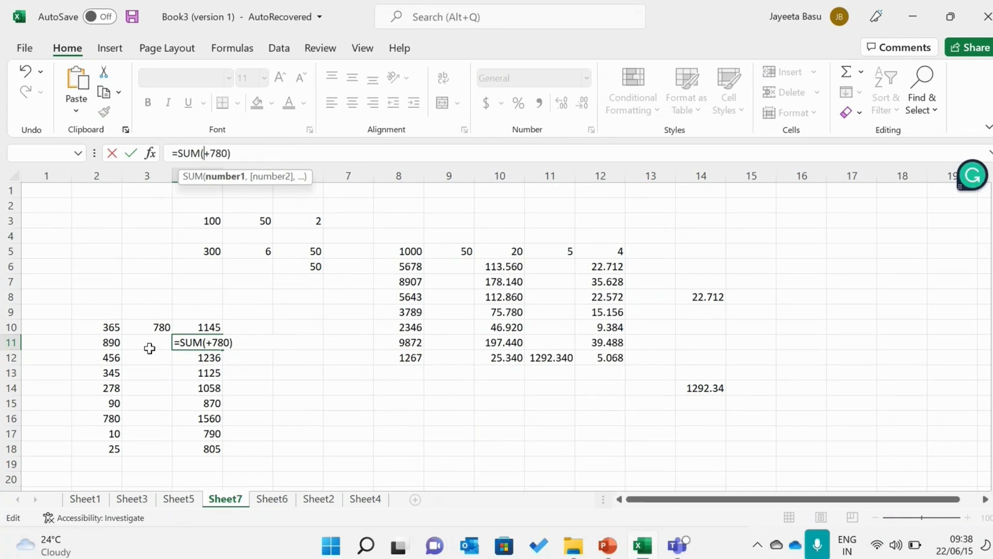
pyautogui.click(112, 342)
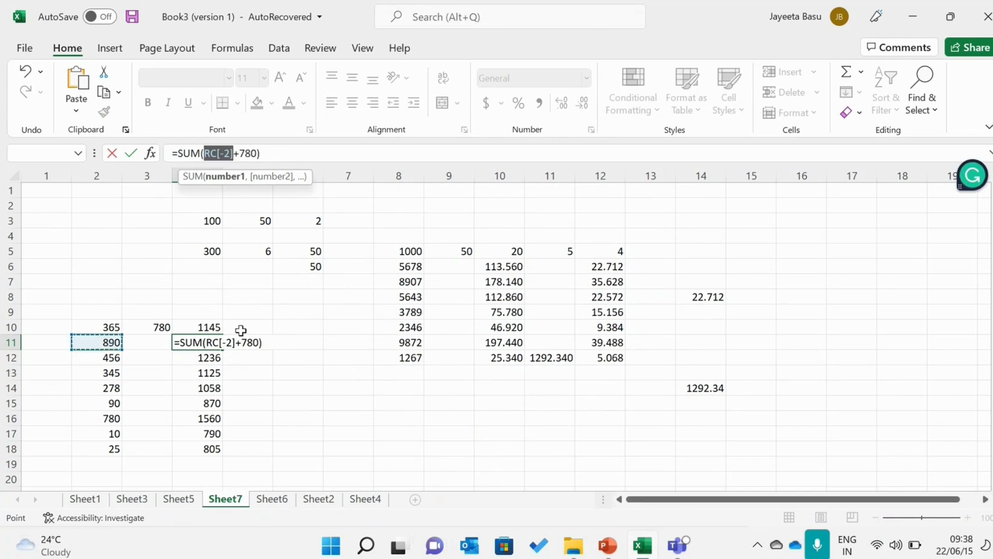
pyautogui.click(263, 344)
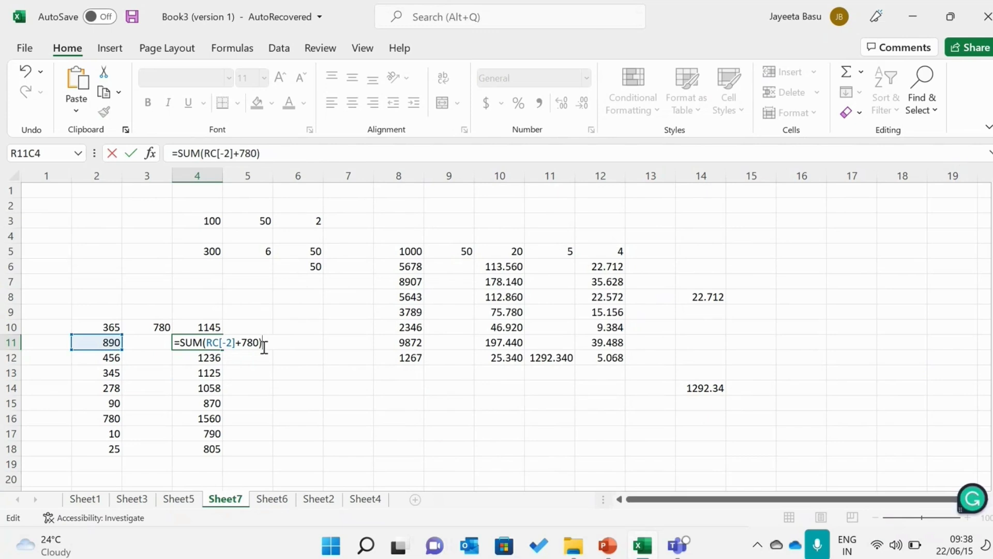
pyautogui.press('Return')
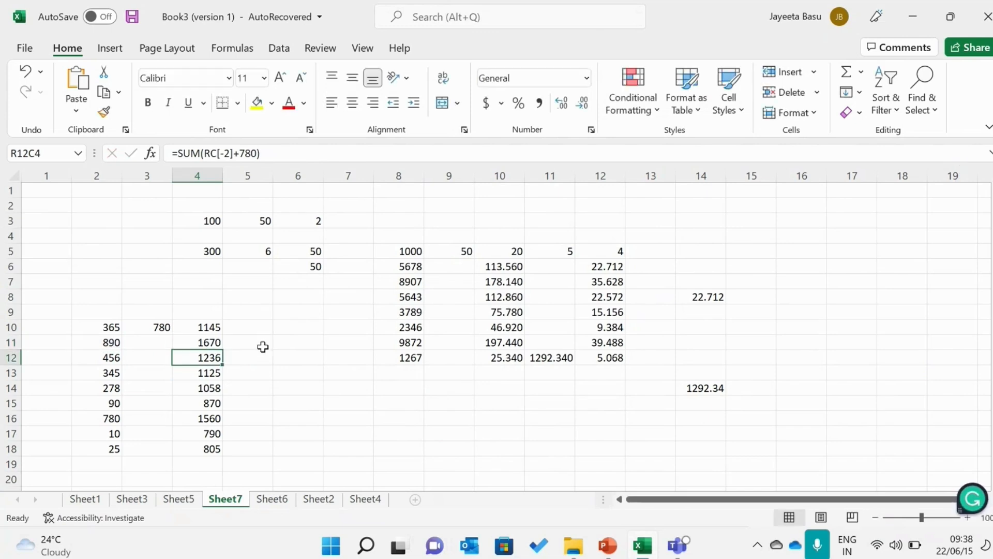
# - Examine the filled formula in row 13 of column 4, undoing the stray R[3]C[3] reference before closing the cell
pyautogui.click(206, 373)
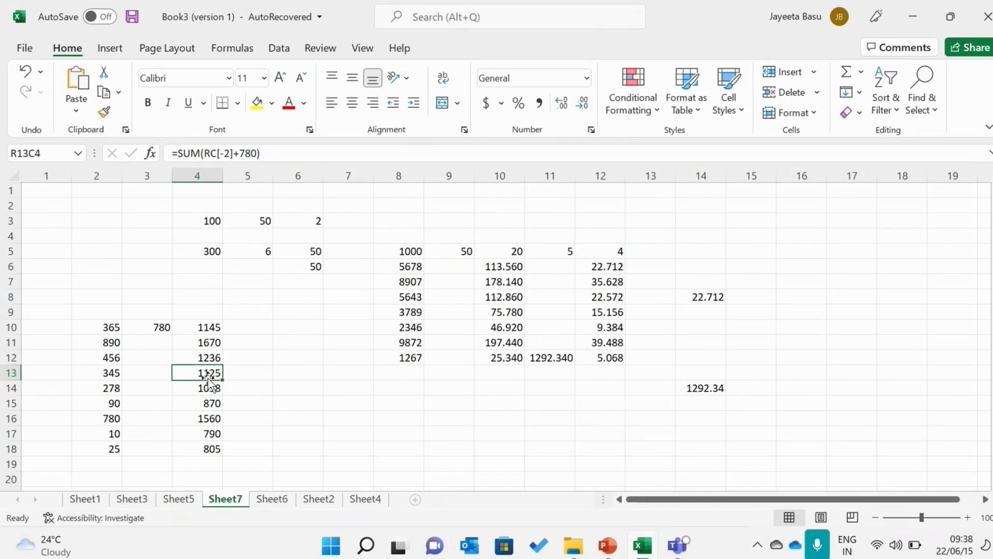
pyautogui.hotkey('ctrl', 'Down')
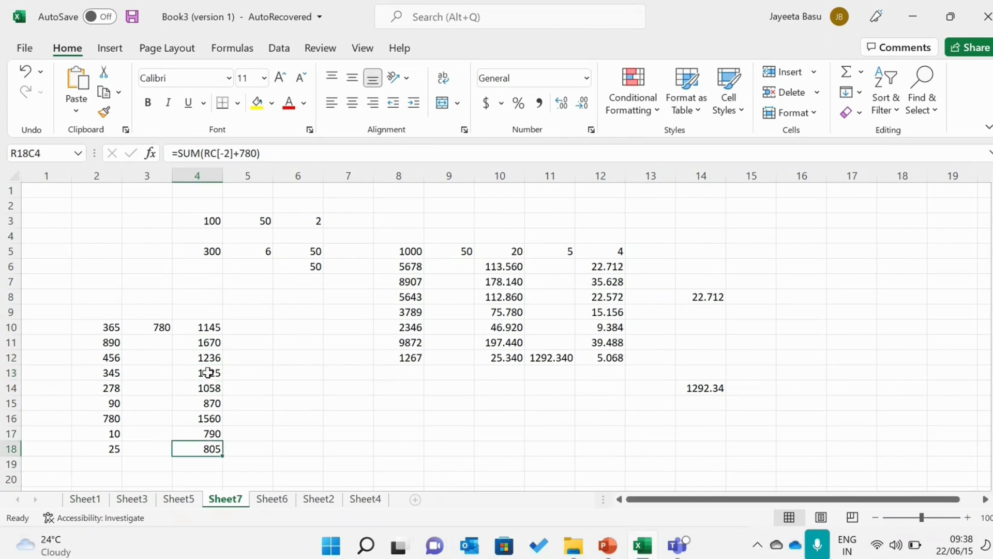
pyautogui.click(209, 371)
pyautogui.doubleClick(185, 376)
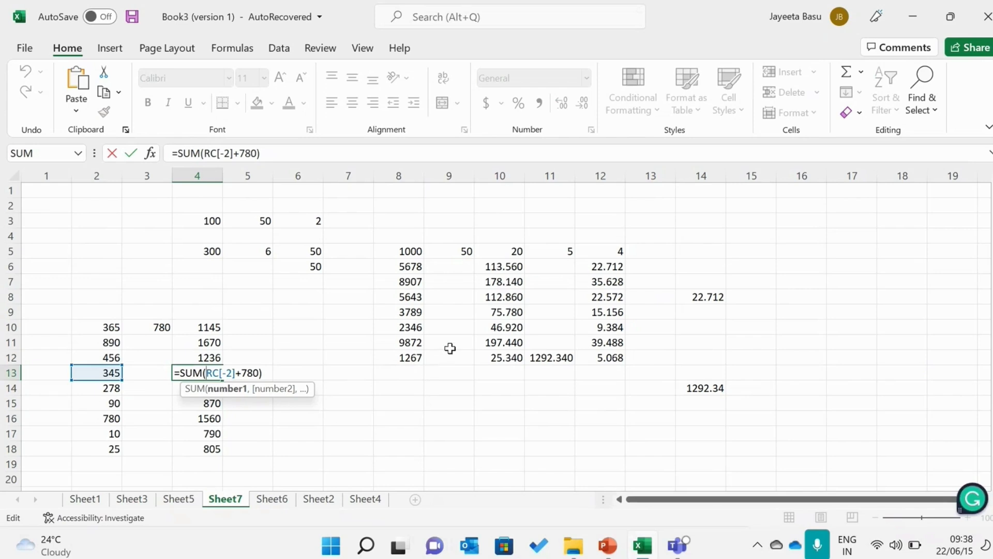
pyautogui.click(355, 422)
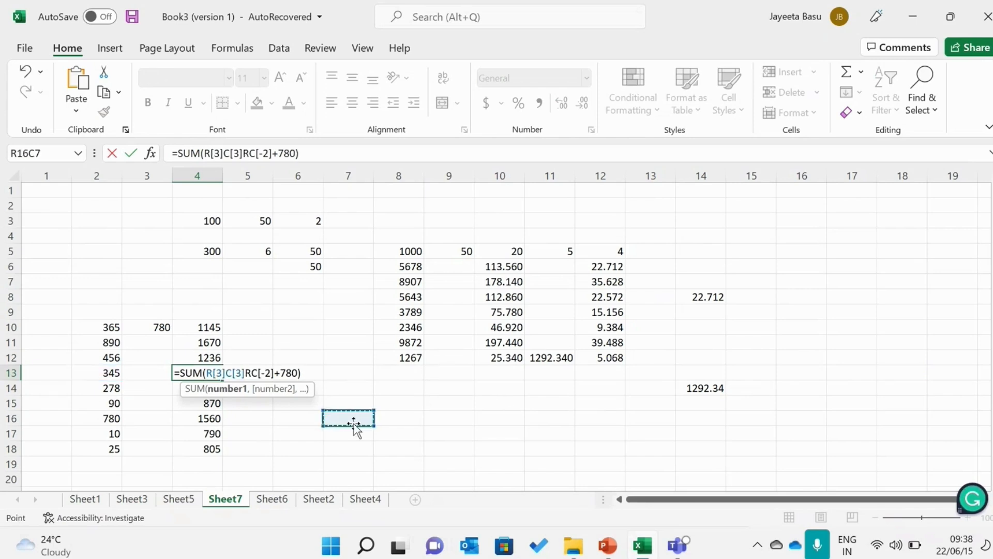
pyautogui.hotkey('ctrl', 'z')
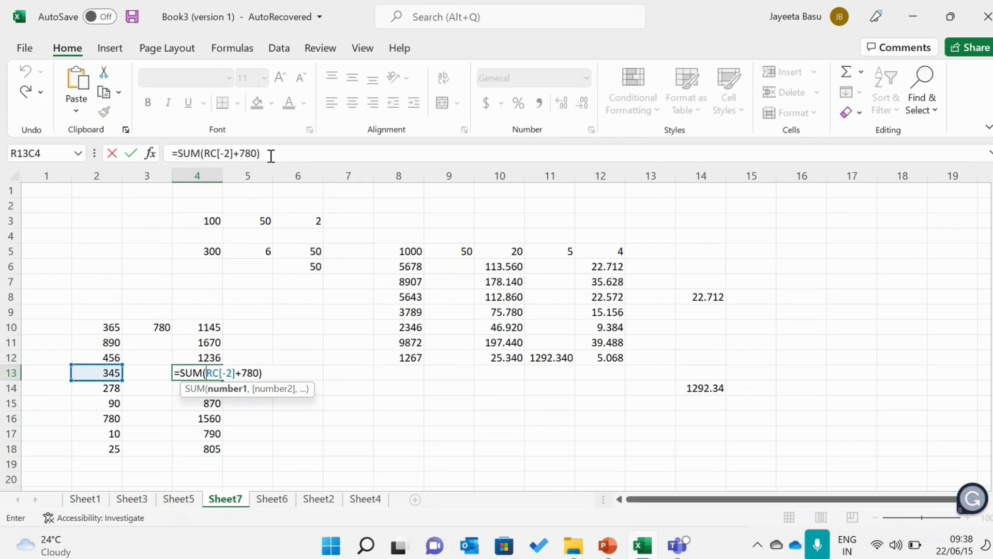
pyautogui.press('Return')
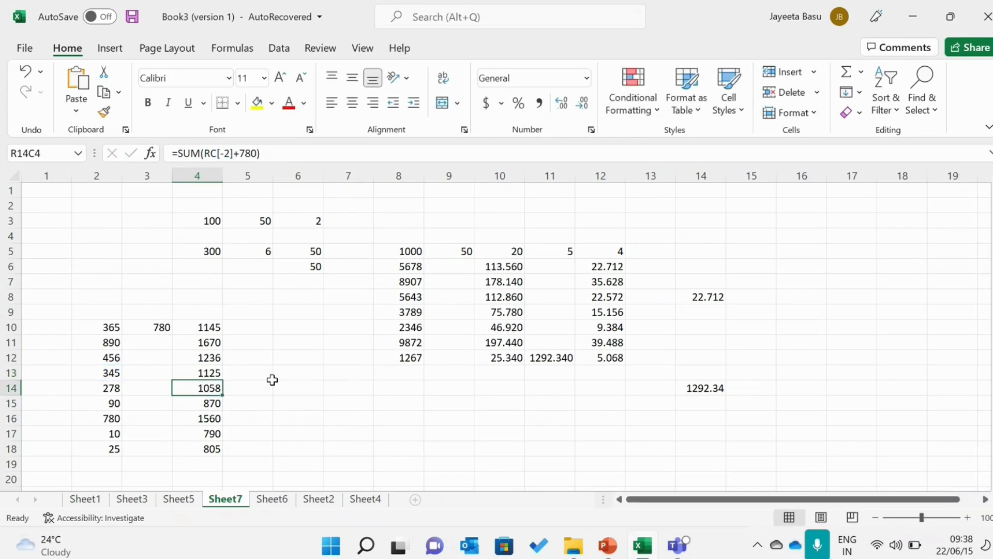
# - Review the results in column 4, and enter 79 in row 10 of column 5
pyautogui.click(296, 399)
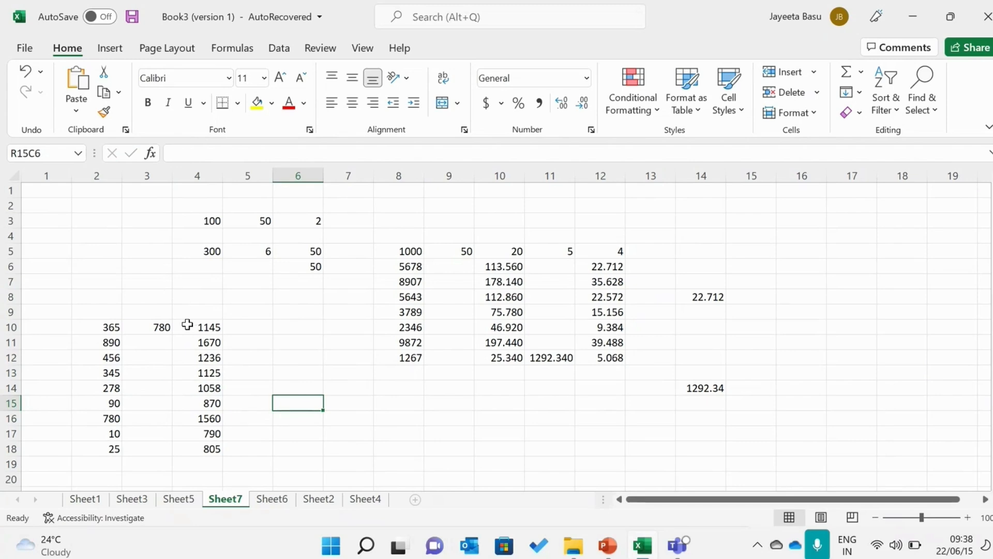
pyautogui.moveTo(195, 331); pyautogui.dragTo(201, 458)
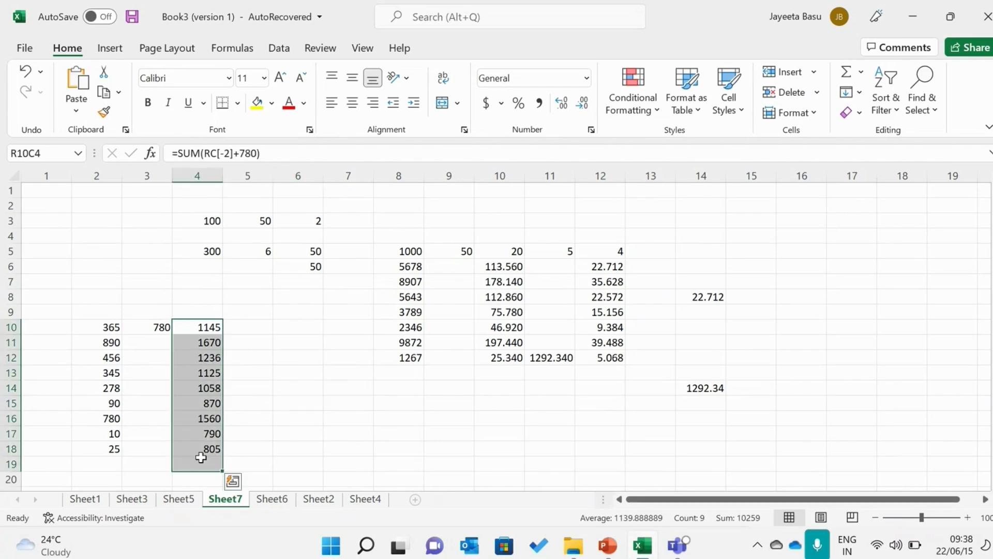
pyautogui.click(255, 336)
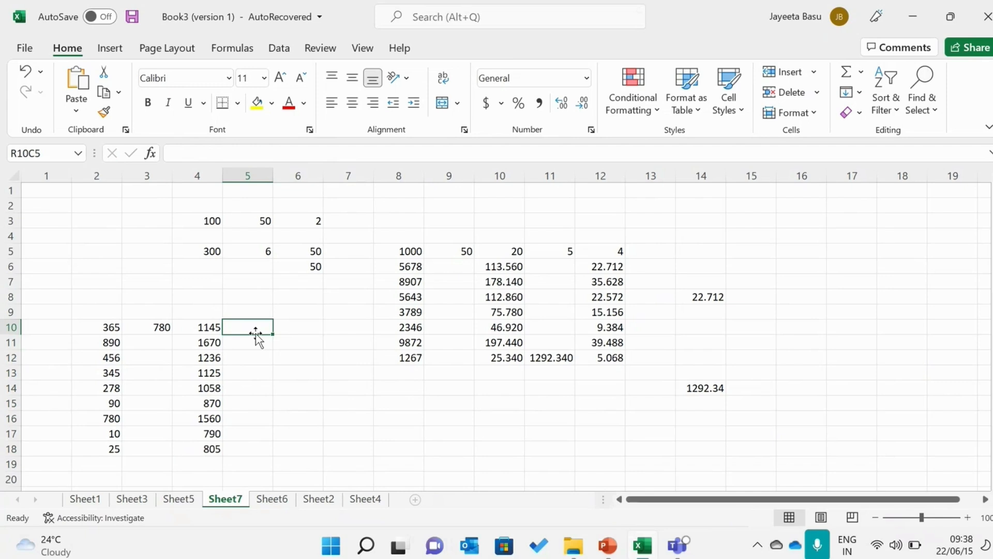
pyautogui.write('78')
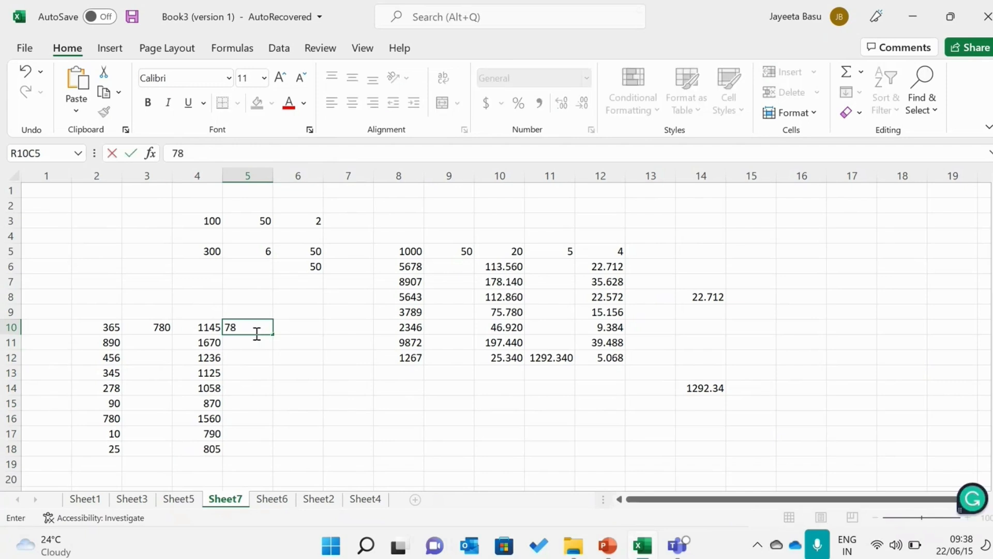
pyautogui.press('BackSpace')
pyautogui.write('9')
pyautogui.click(289, 331)
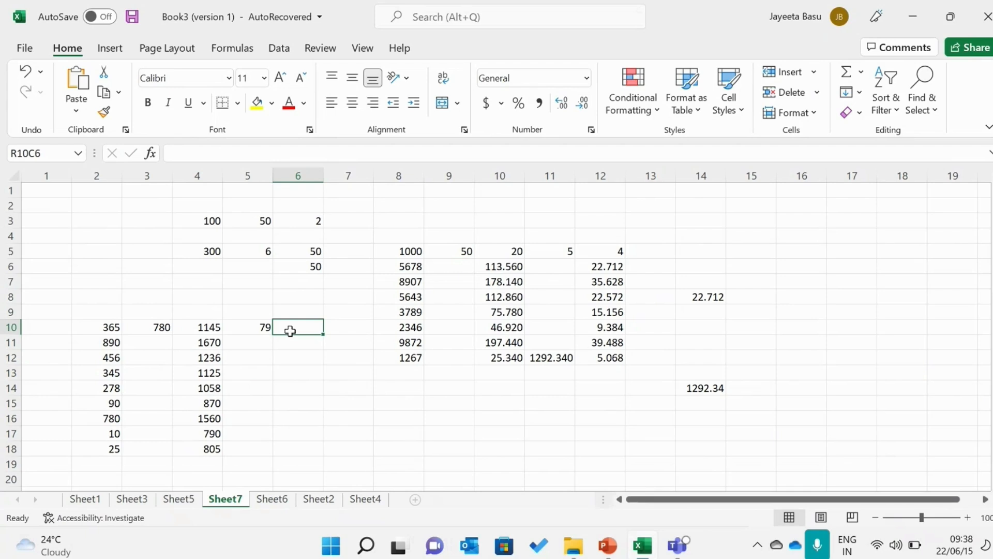
# - Enter the formula =(RC[-2]/79) in row 10 of column 6 to divide the column 4 sum by 79
pyautogui.write('=')
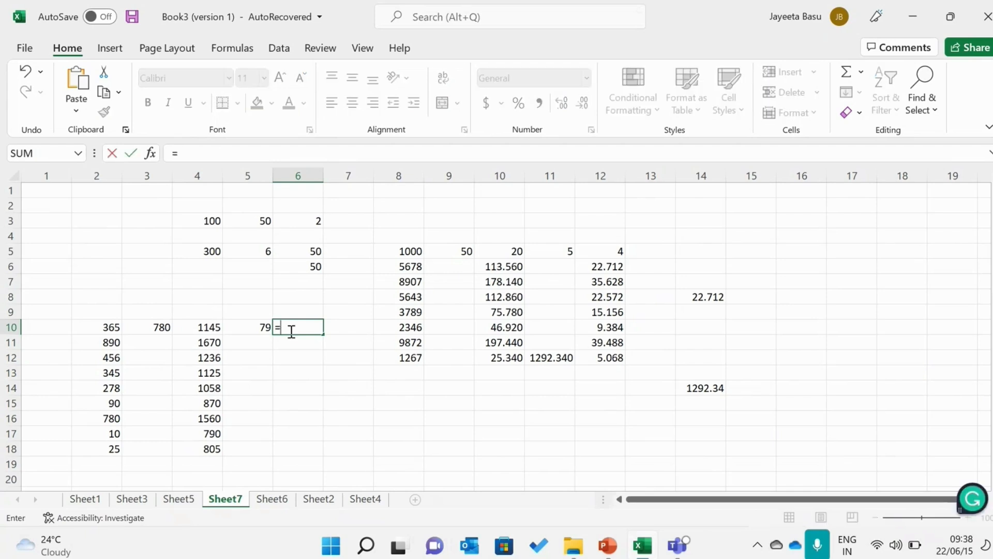
pyautogui.write('(')
pyautogui.click(201, 327)
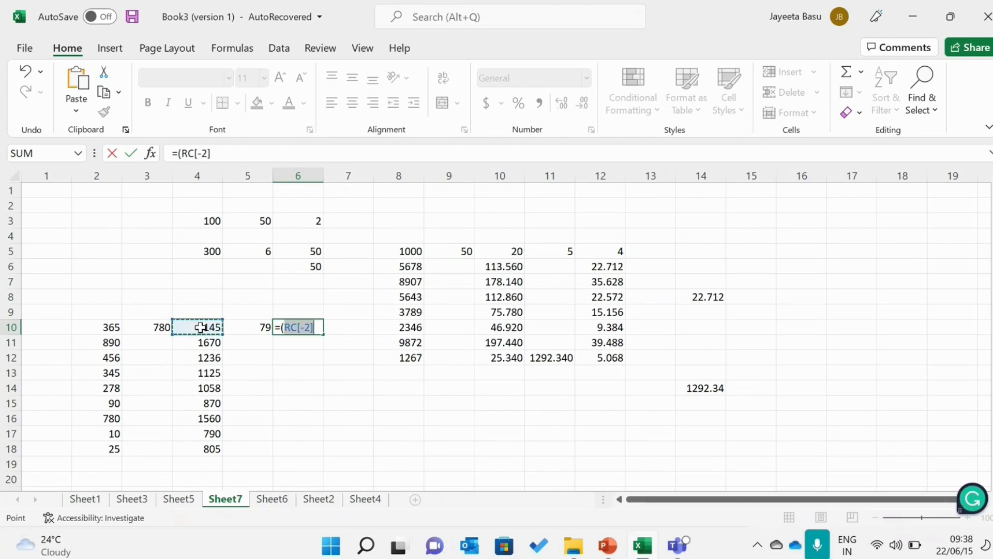
pyautogui.click(320, 332)
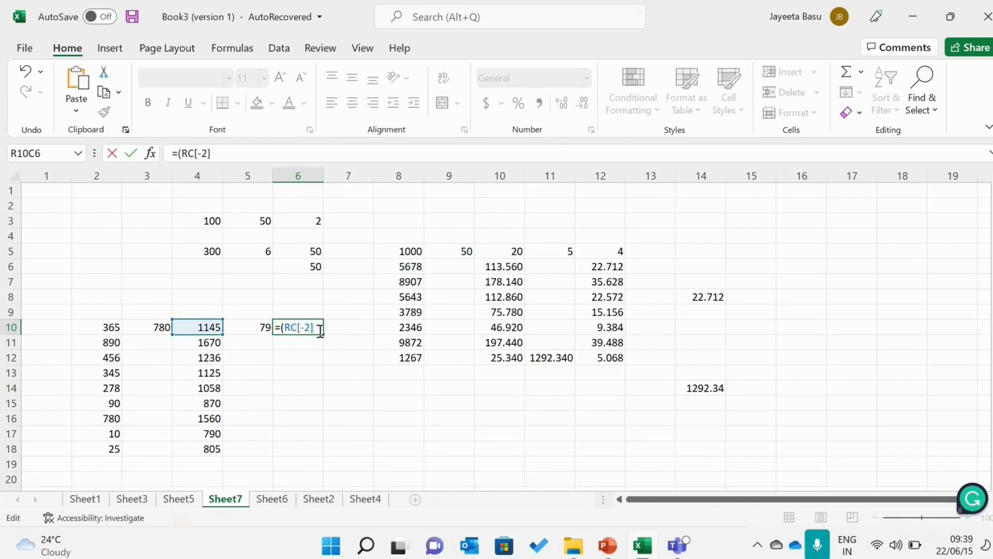
pyautogui.write('/79)')
pyautogui.press('Return')
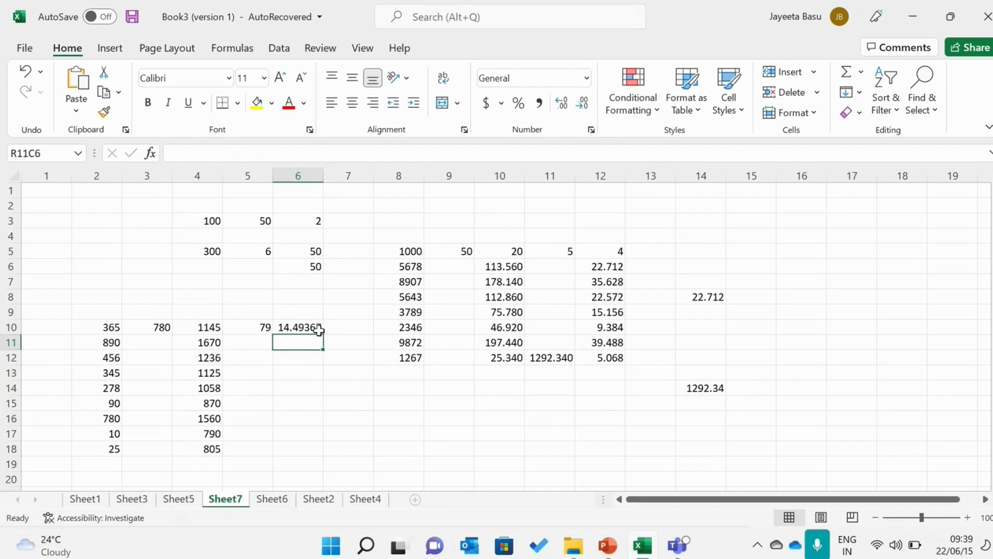
# - Fill the division formula from row 10 of column 6 down through row 18, and check the copies in rows 16 and 18
pyautogui.click(319, 330)
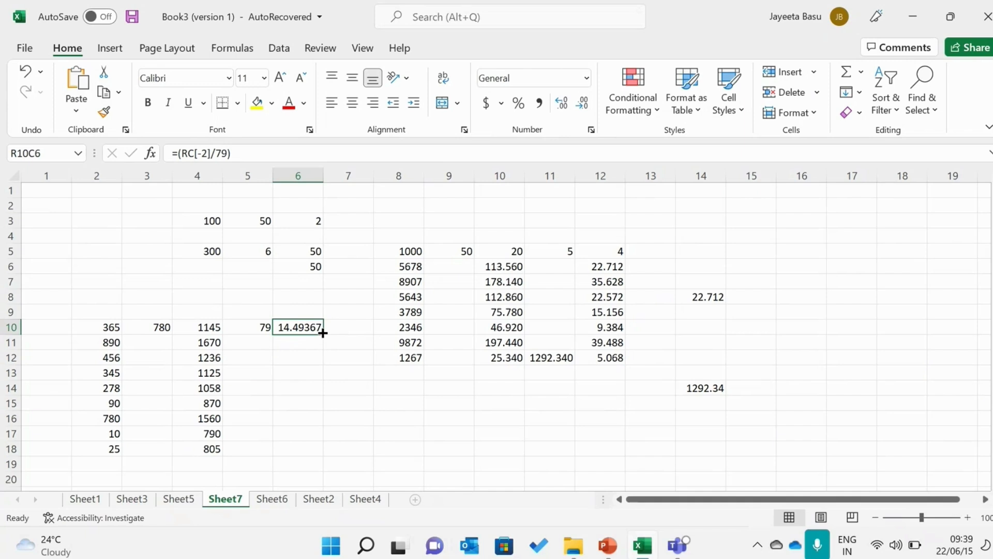
pyautogui.moveTo(323, 333); pyautogui.dragTo(324, 456)
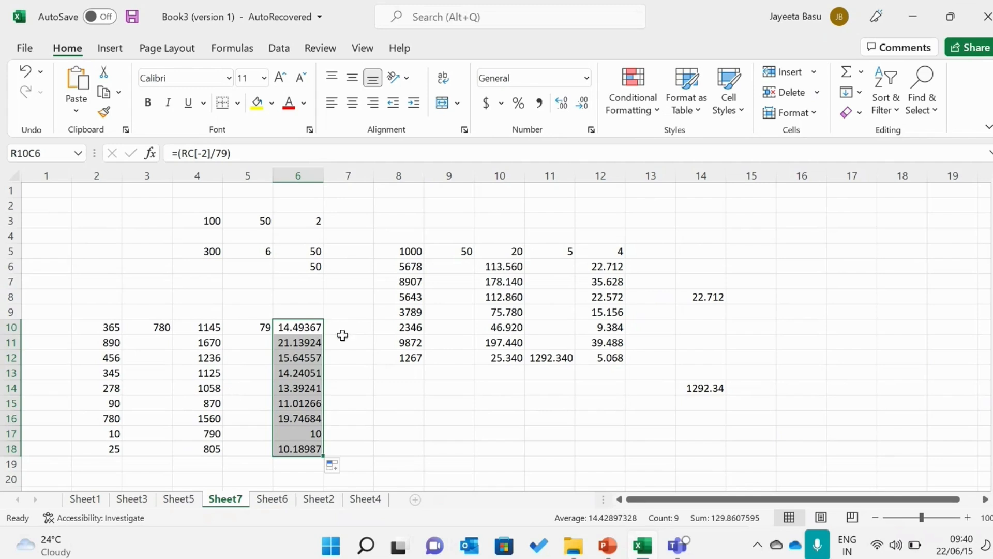
pyautogui.click(318, 419)
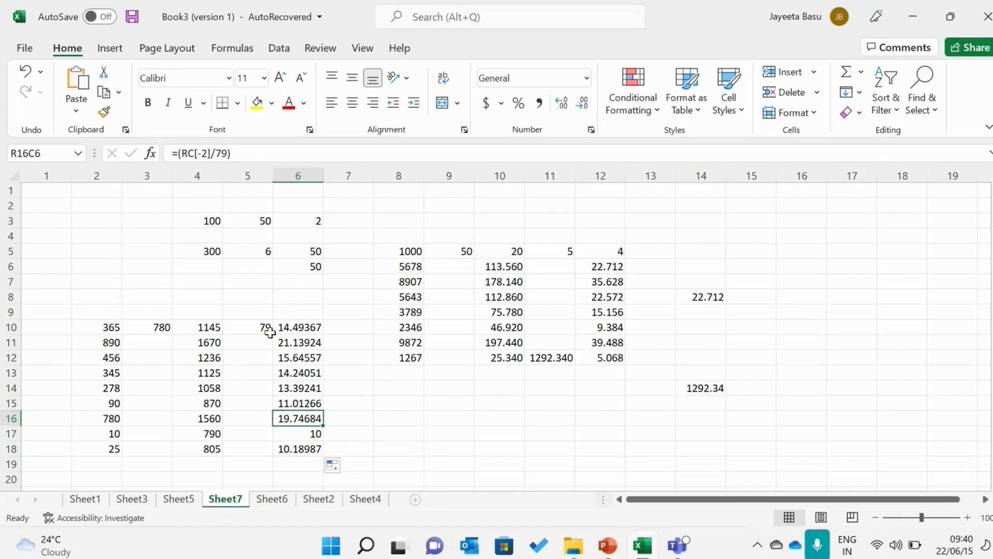
pyautogui.click(298, 444)
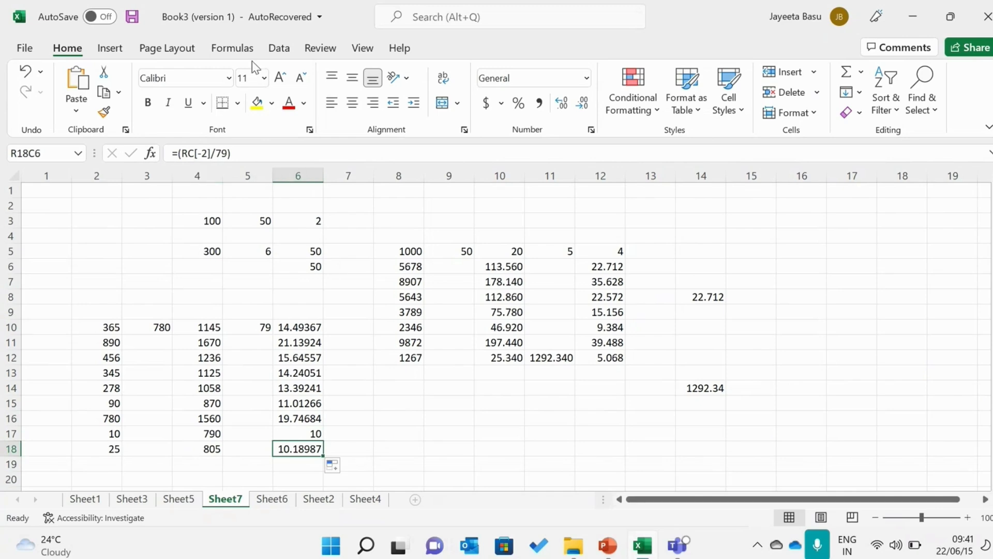
# - Show the sheet's formulas instead of their results to examine columns 4 and 6, and switch back to values
pyautogui.click(233, 48)
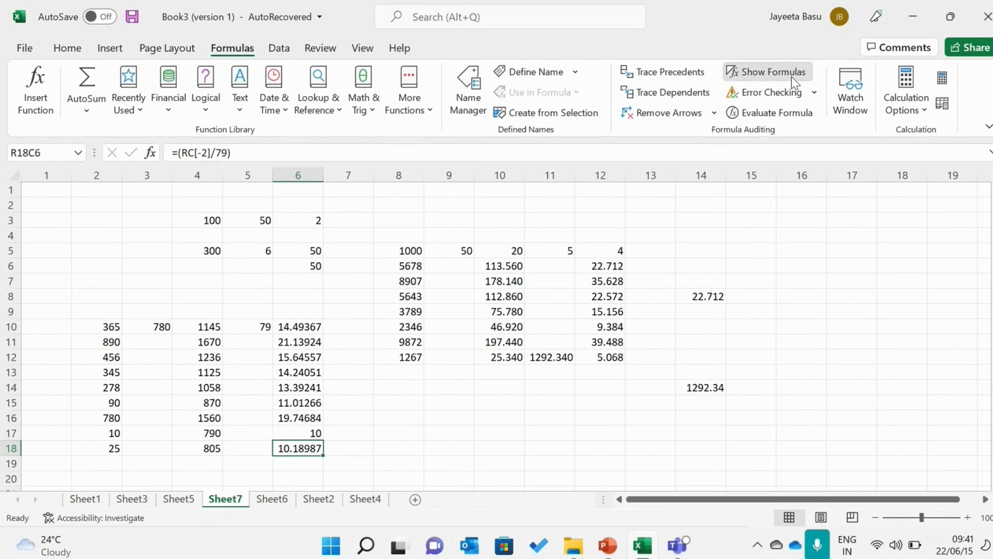
pyautogui.click(792, 76)
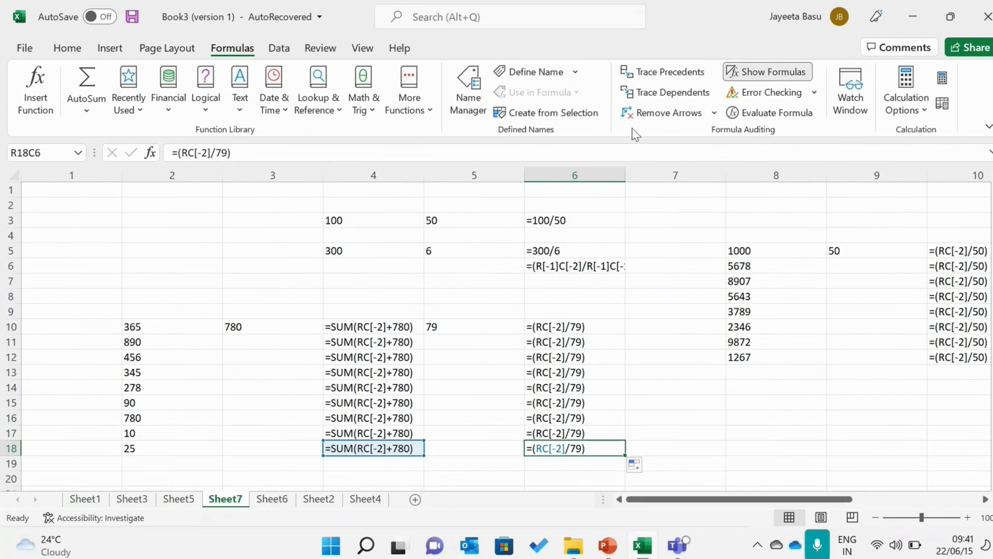
pyautogui.click(800, 74)
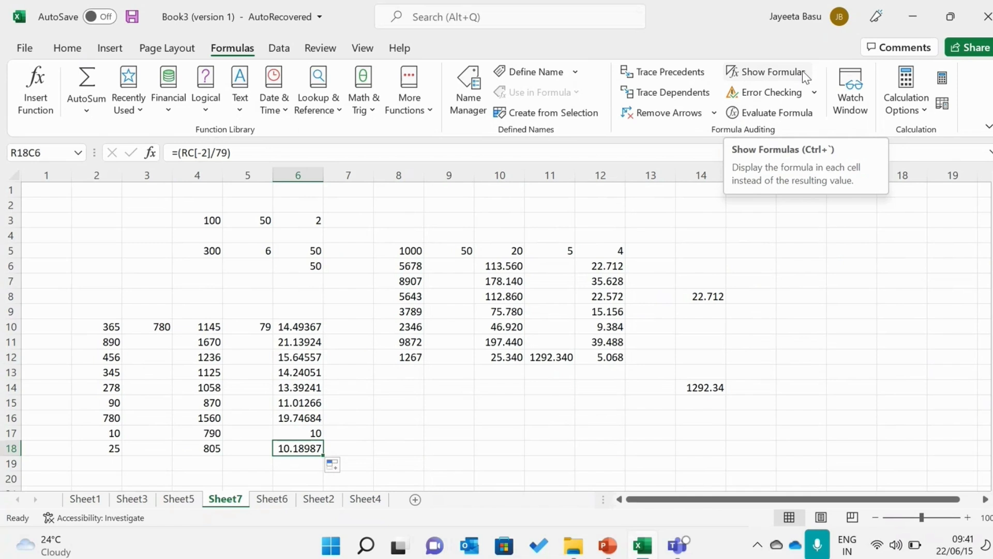
# - Select row 7 of column 12 and show the sheet's formulas again to examine columns 10 through 12
pyautogui.click(613, 279)
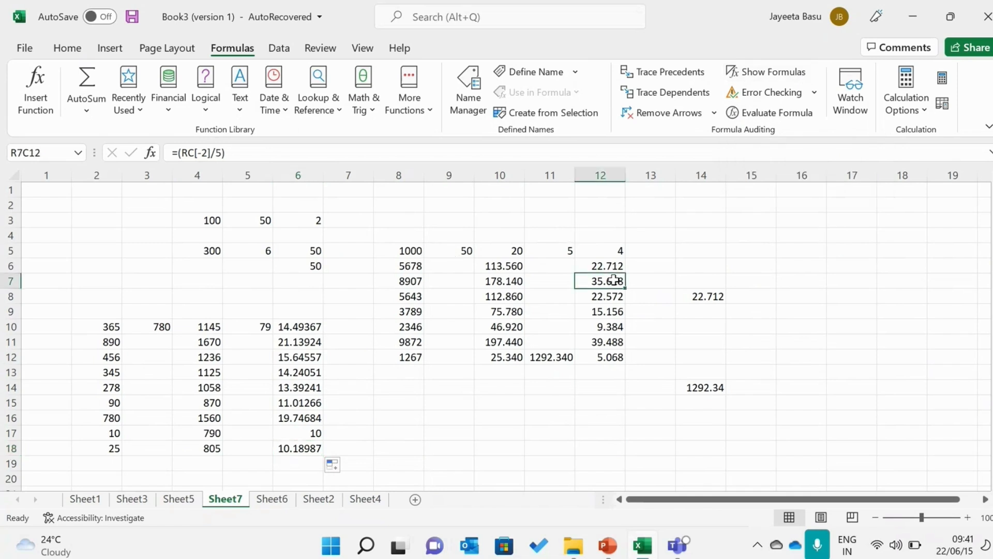
pyautogui.click(785, 73)
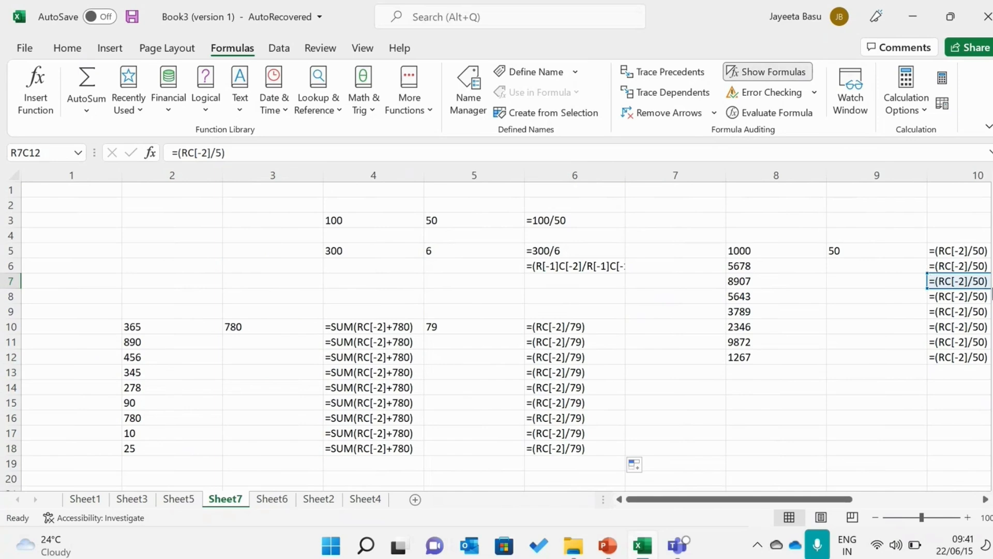
pyautogui.moveTo(738, 504); pyautogui.dragTo(802, 483)
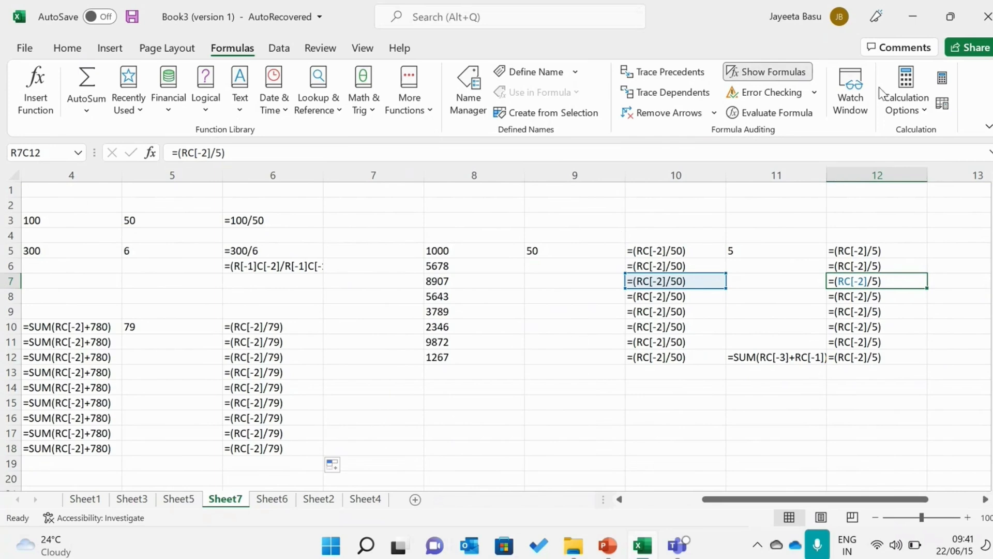
# - Look over the Error Checking options, and evaluate the first reference of the row 7, column 12 formula with Evaluate Formula before closing it
pyautogui.click(814, 93)
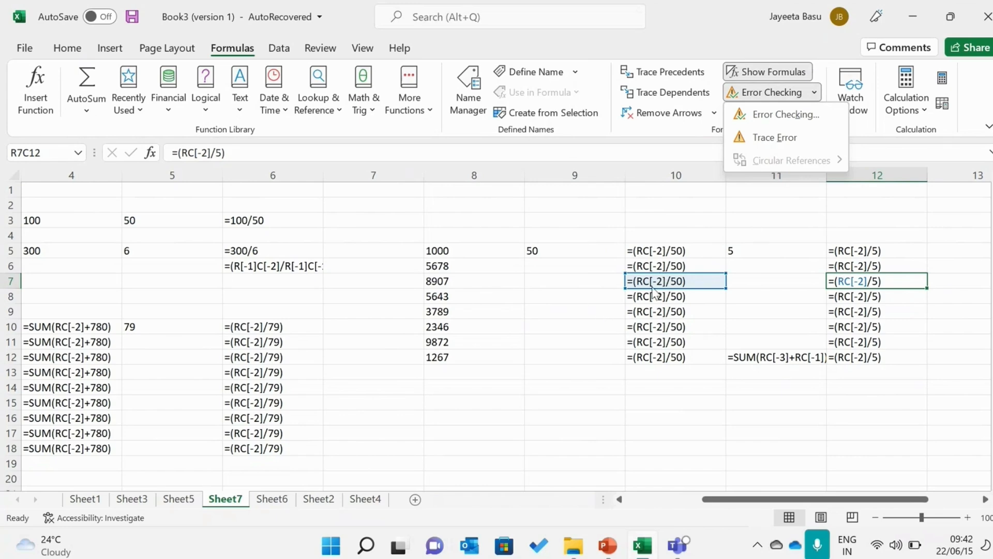
pyautogui.click(806, 231)
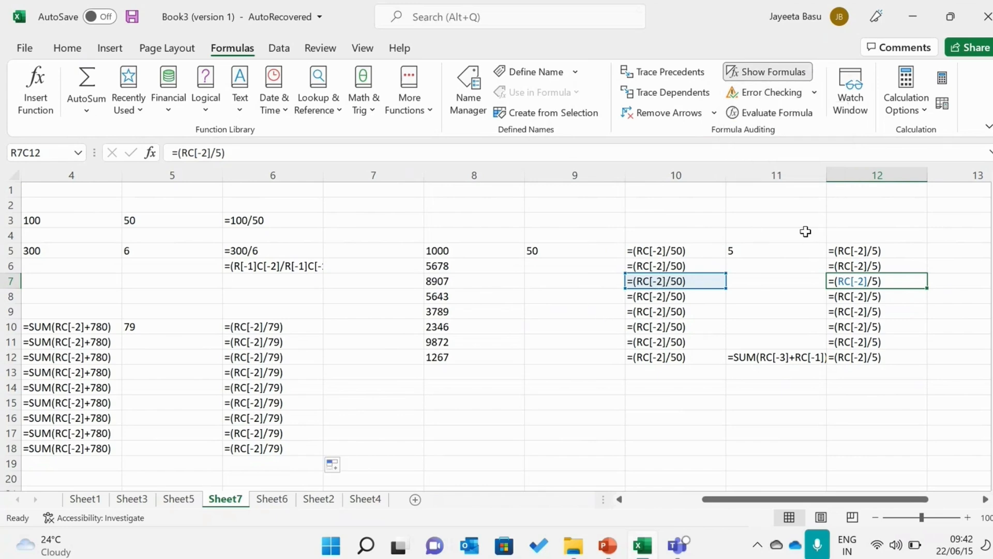
pyautogui.click(787, 115)
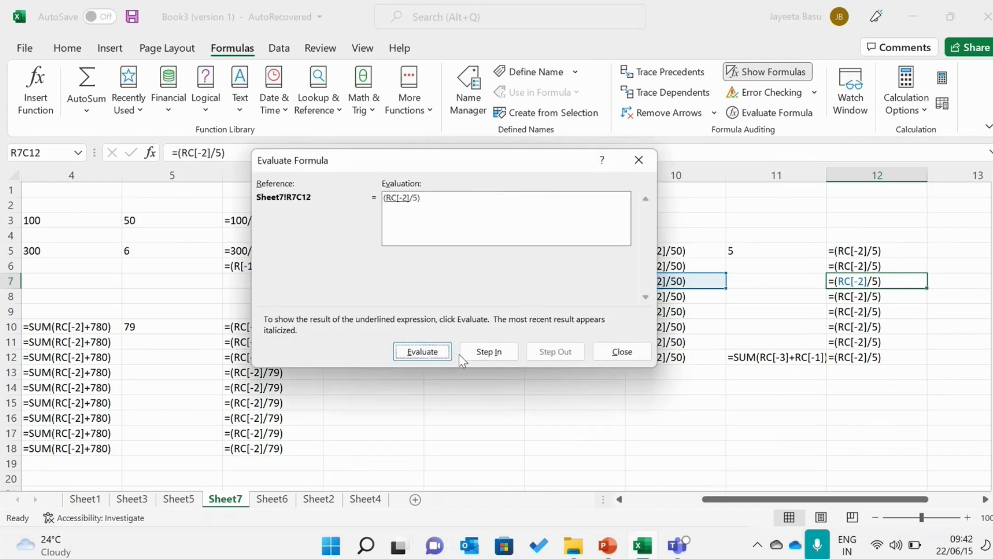
pyautogui.click(432, 353)
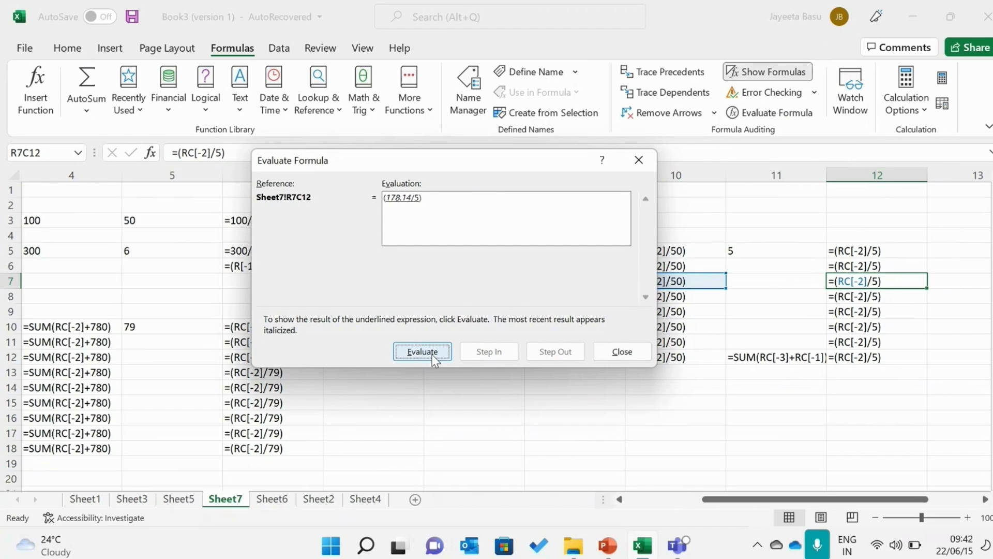
pyautogui.click(621, 356)
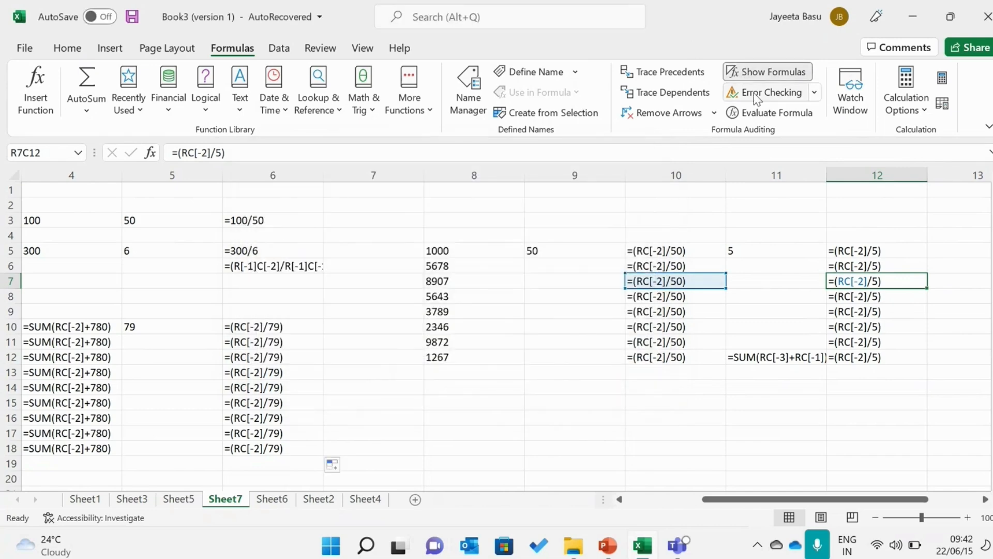
# - Hide the formulas so cells show values, and evaluate the first reference of the row 7, column 12 formula again before closing the evaluation
pyautogui.click(762, 65)
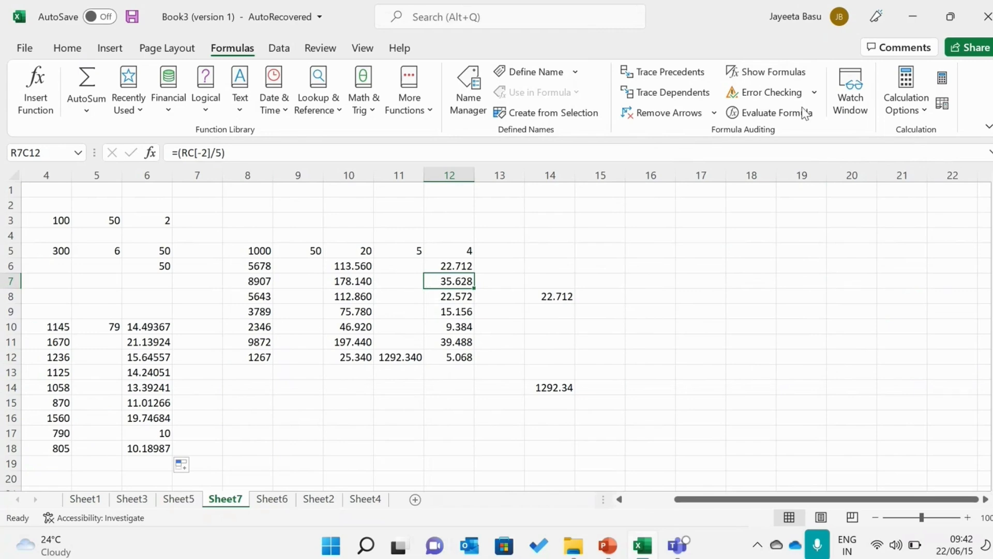
pyautogui.click(779, 113)
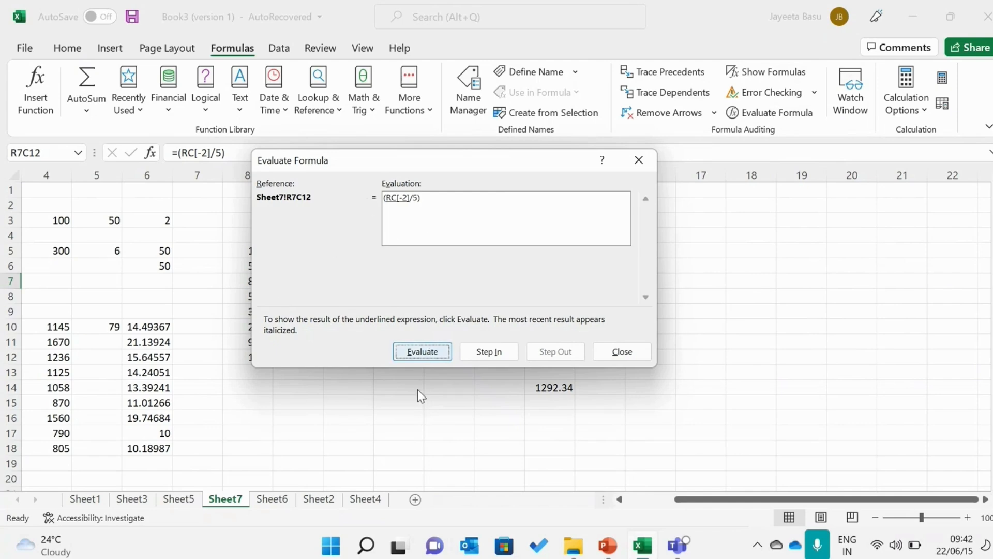
pyautogui.click(439, 353)
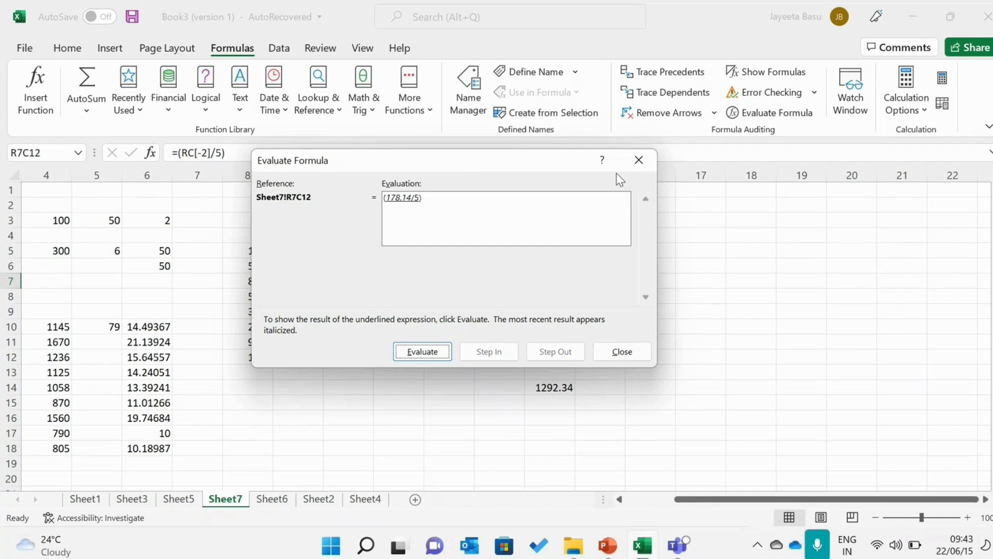
pyautogui.click(638, 160)
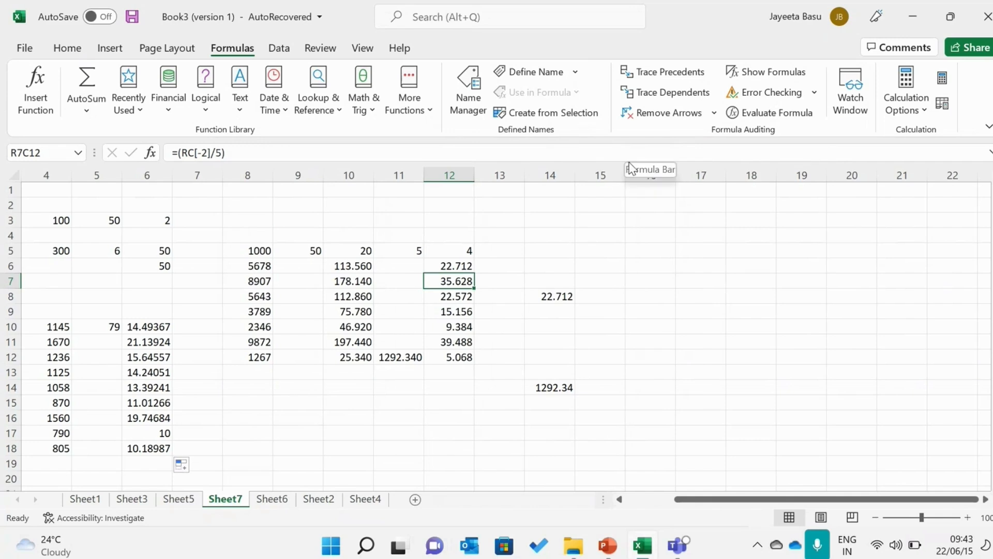